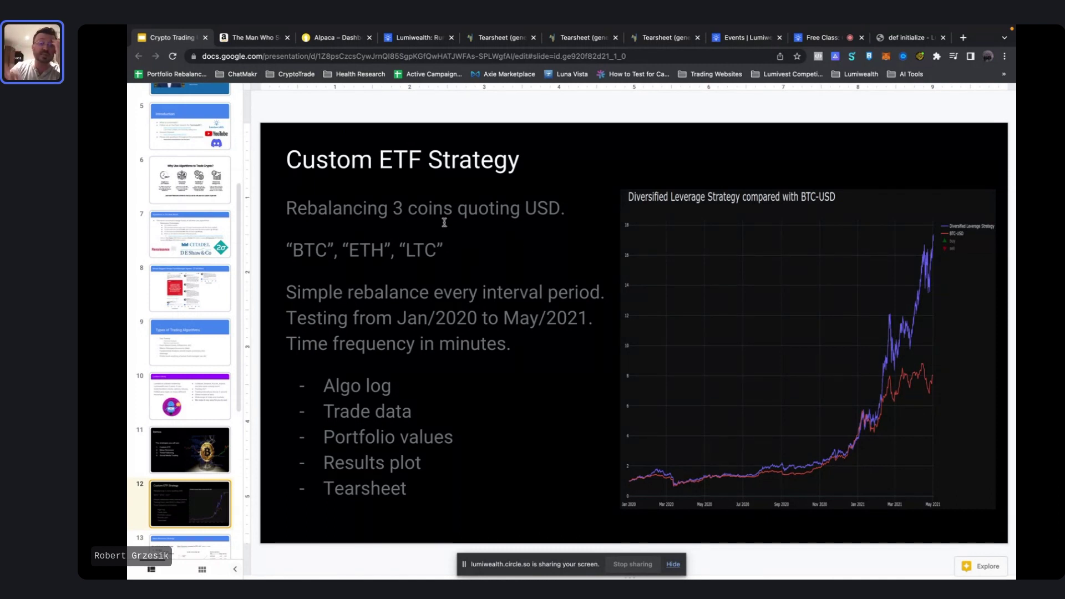
# Walk through the Custom ETF Strategy slide's title and coin list, then show the CustomETF vs BTC-USD tearsheet
pyautogui.click(285, 249)
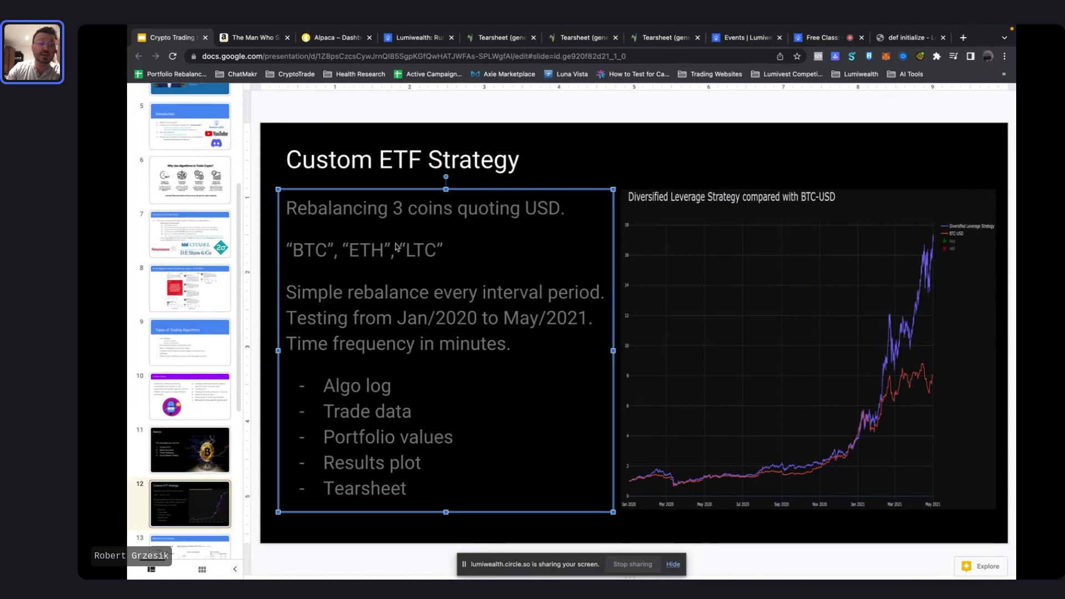
pyautogui.click(672, 147)
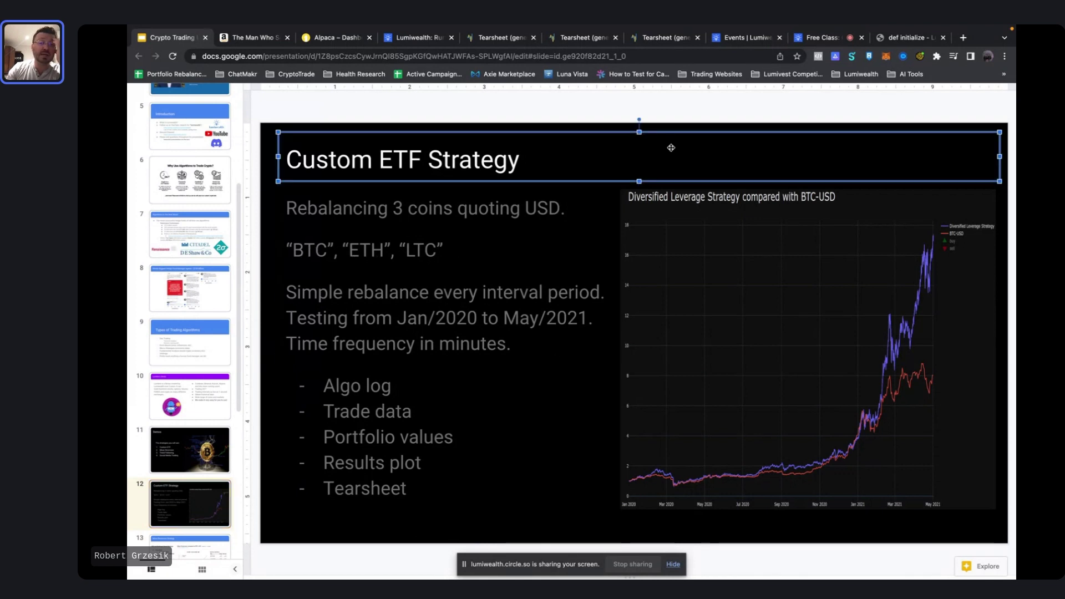
pyautogui.click(626, 187)
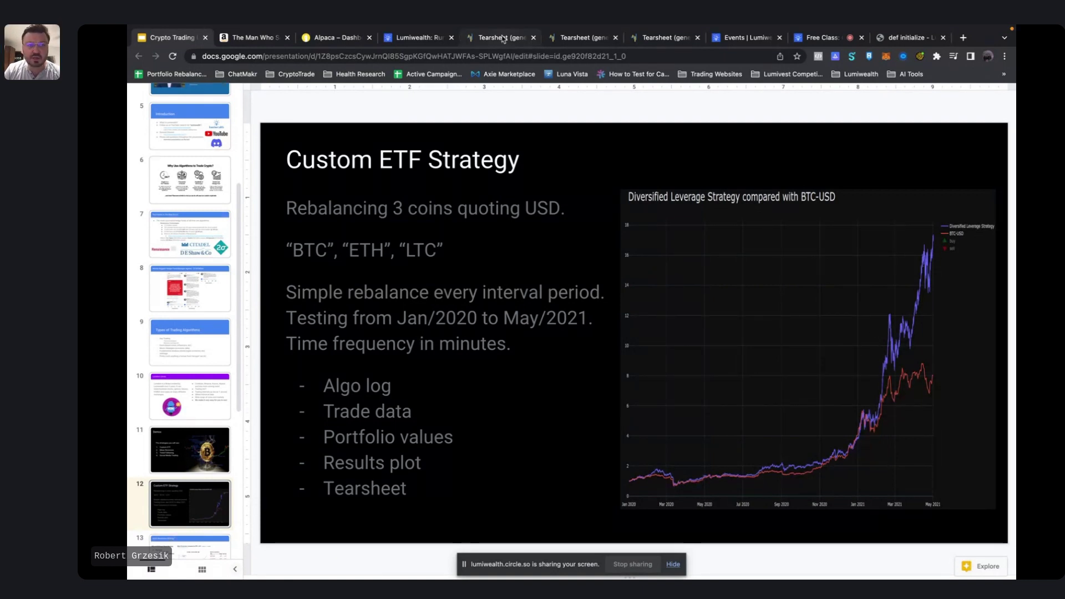
pyautogui.click(503, 38)
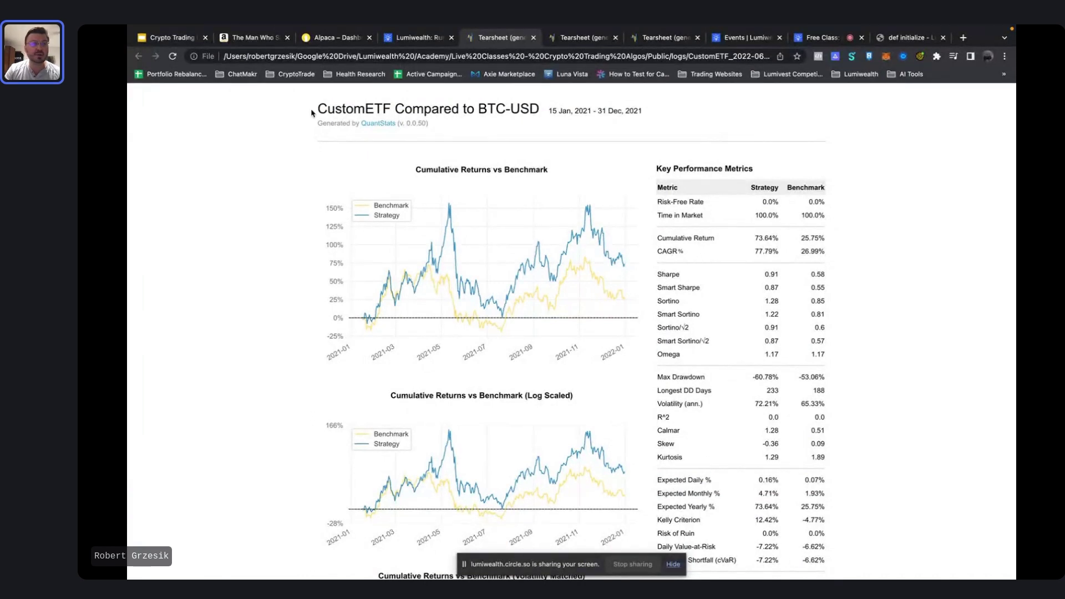
pyautogui.click(165, 39)
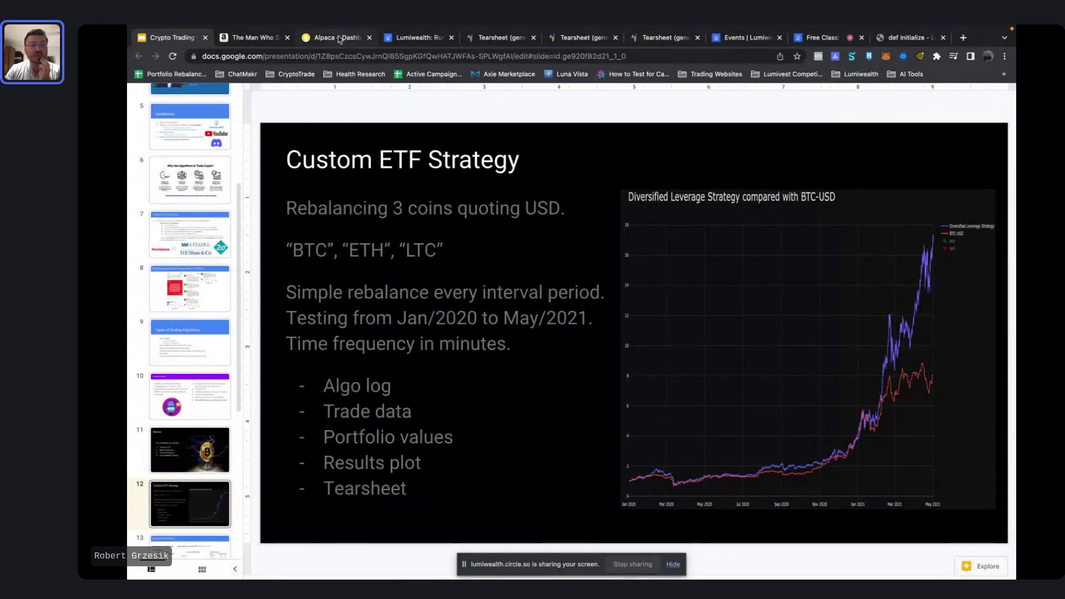
pyautogui.click(421, 38)
pyautogui.click(490, 39)
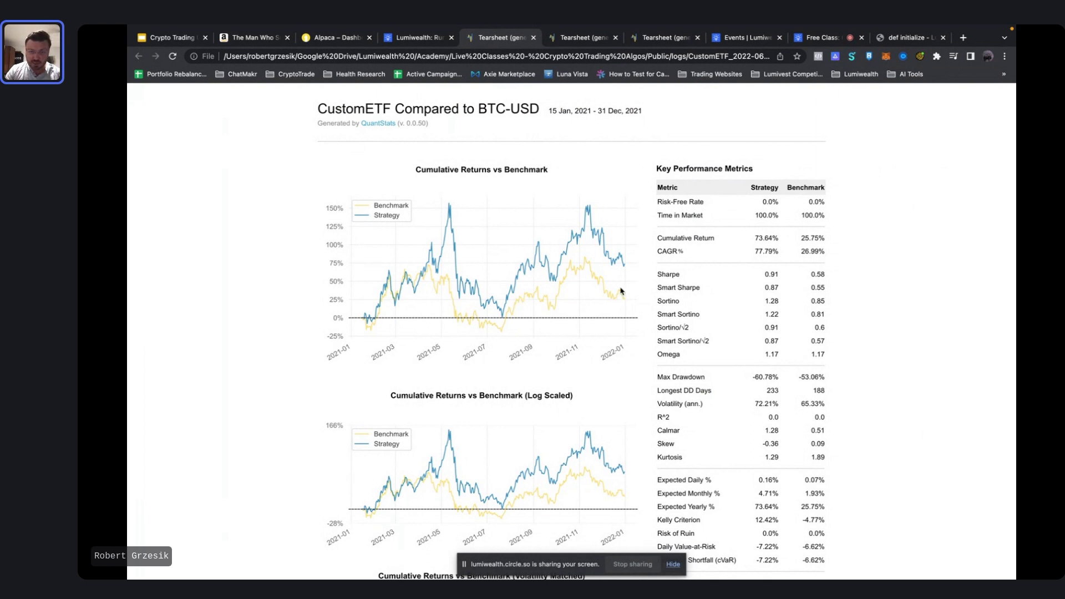
pyautogui.moveTo(802, 238); pyautogui.dragTo(827, 243)
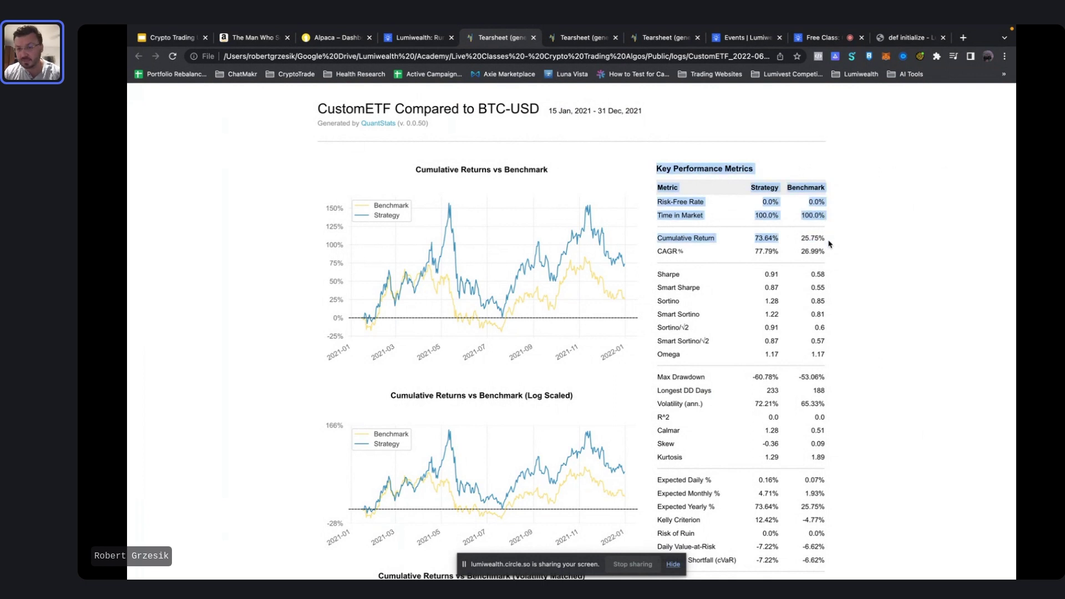
pyautogui.moveTo(827, 244); pyautogui.dragTo(829, 242)
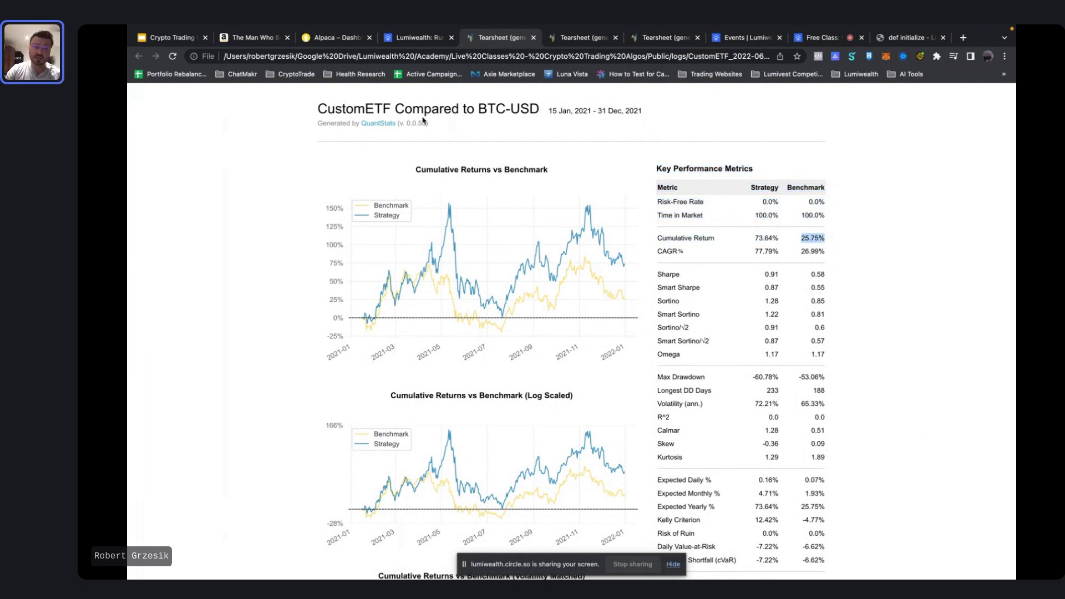
pyautogui.moveTo(756, 237); pyautogui.dragTo(781, 242)
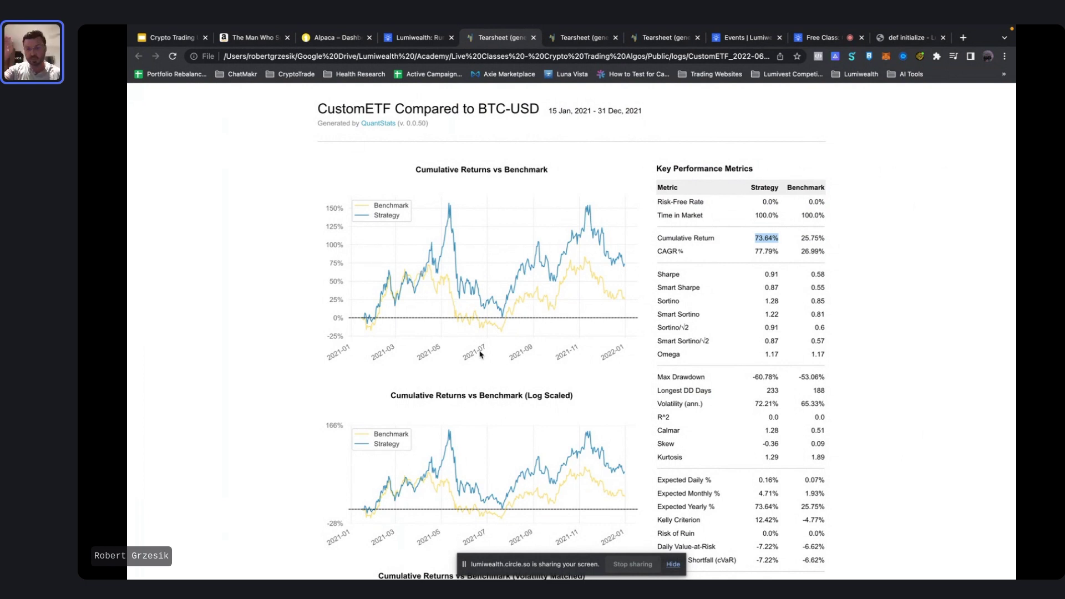
pyautogui.click(798, 380)
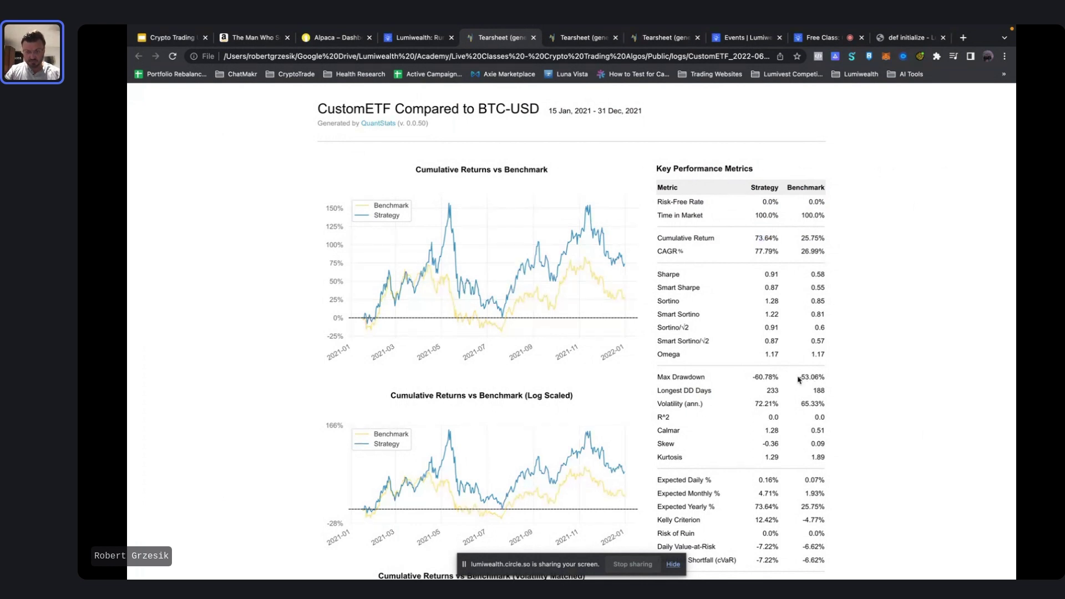
pyautogui.doubleClick(799, 380)
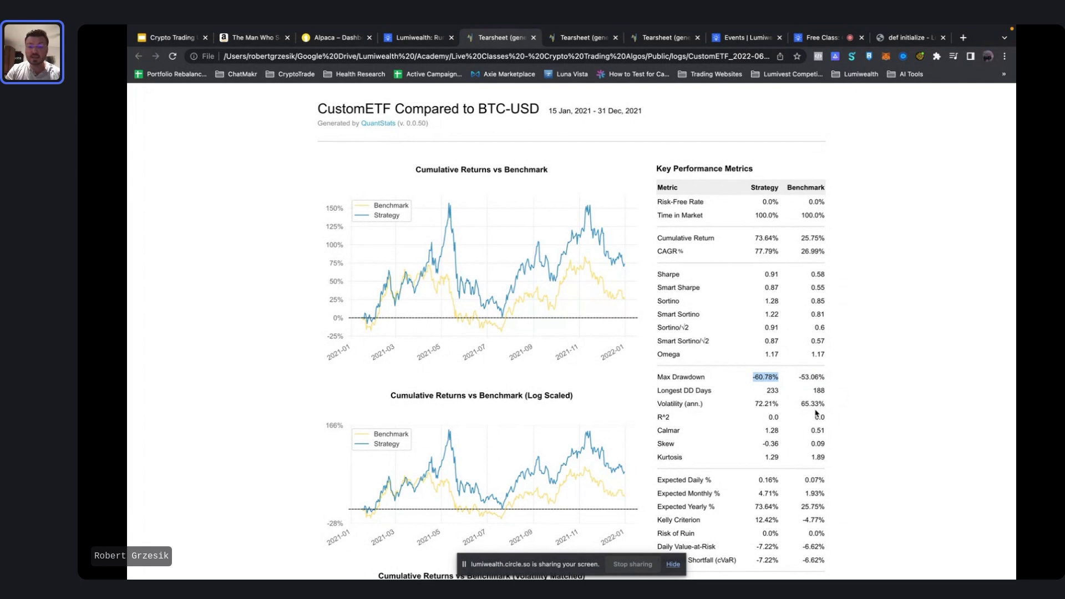
pyautogui.click(848, 405)
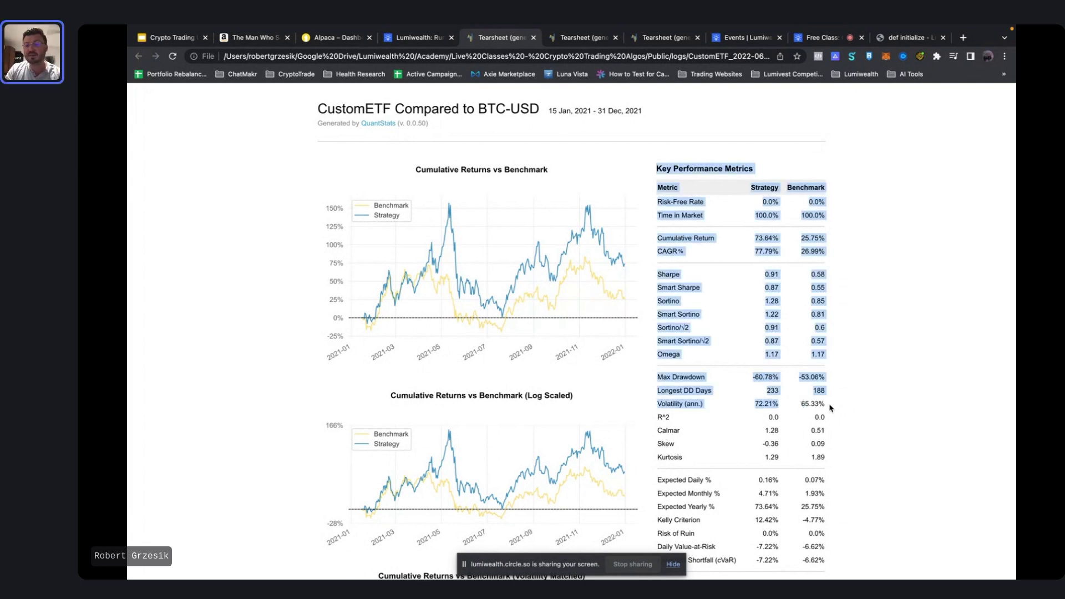
pyautogui.moveTo(802, 404); pyautogui.dragTo(824, 406)
pyautogui.moveTo(756, 405); pyautogui.dragTo(780, 406)
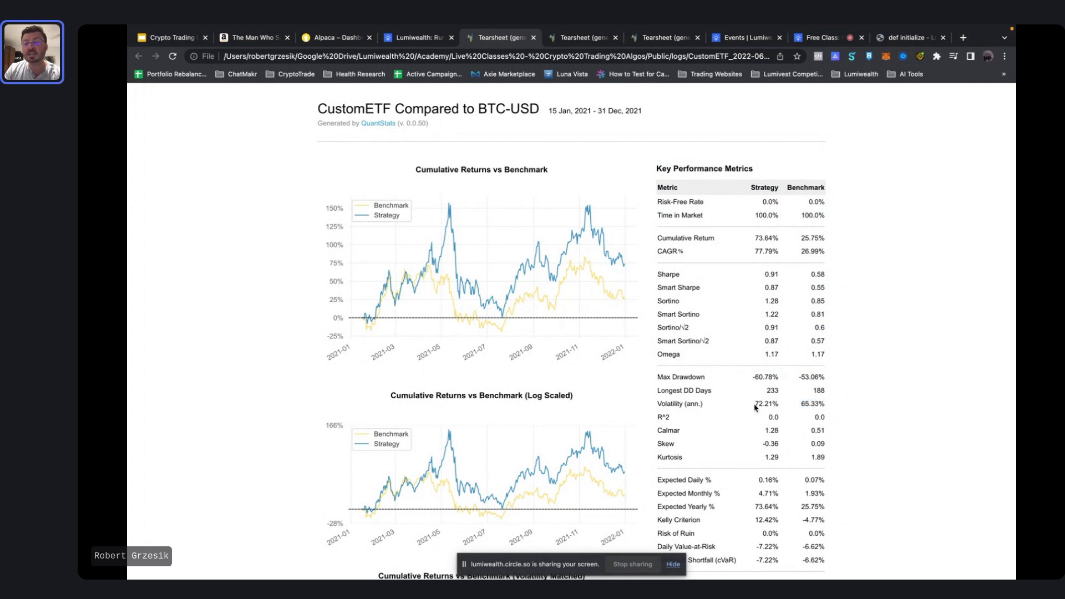
pyautogui.click(855, 407)
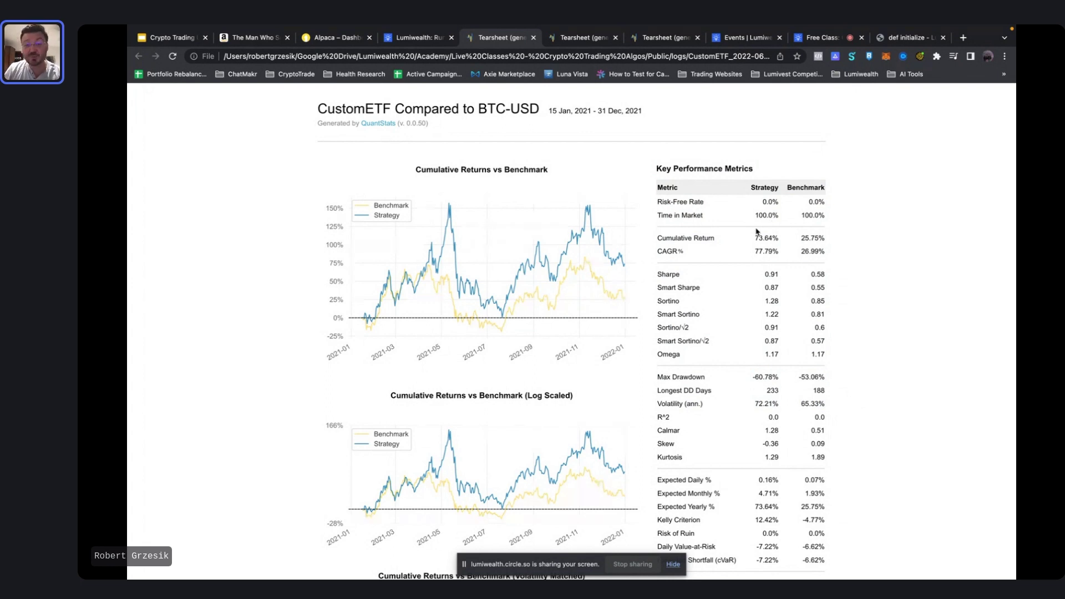
pyautogui.moveTo(756, 238); pyautogui.dragTo(773, 243)
pyautogui.click(773, 243)
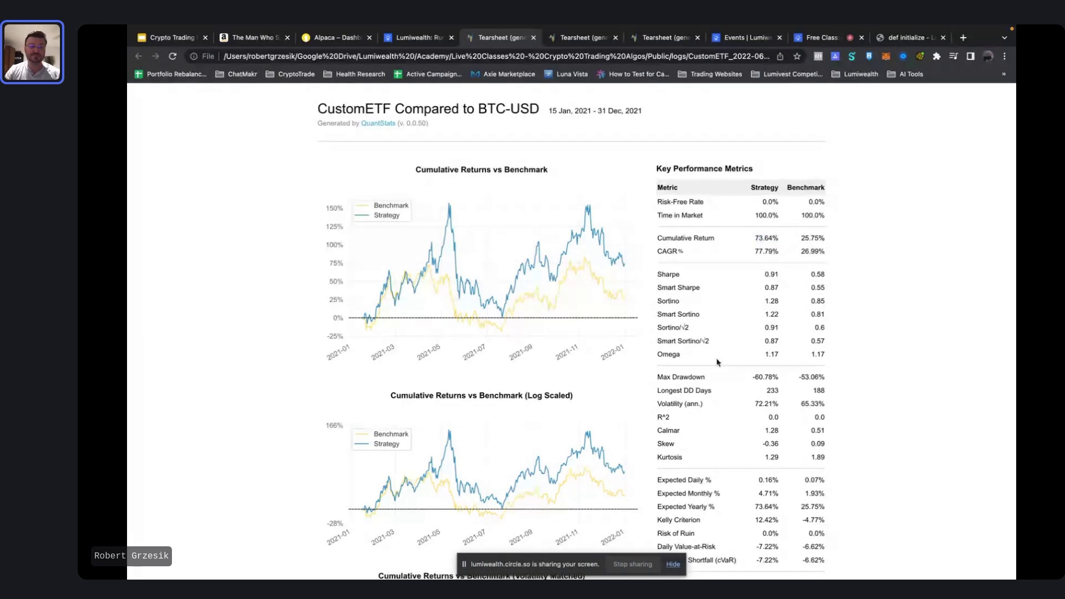
pyautogui.scroll(-1, 650, 406)
pyautogui.scroll(-2, 650, 406)
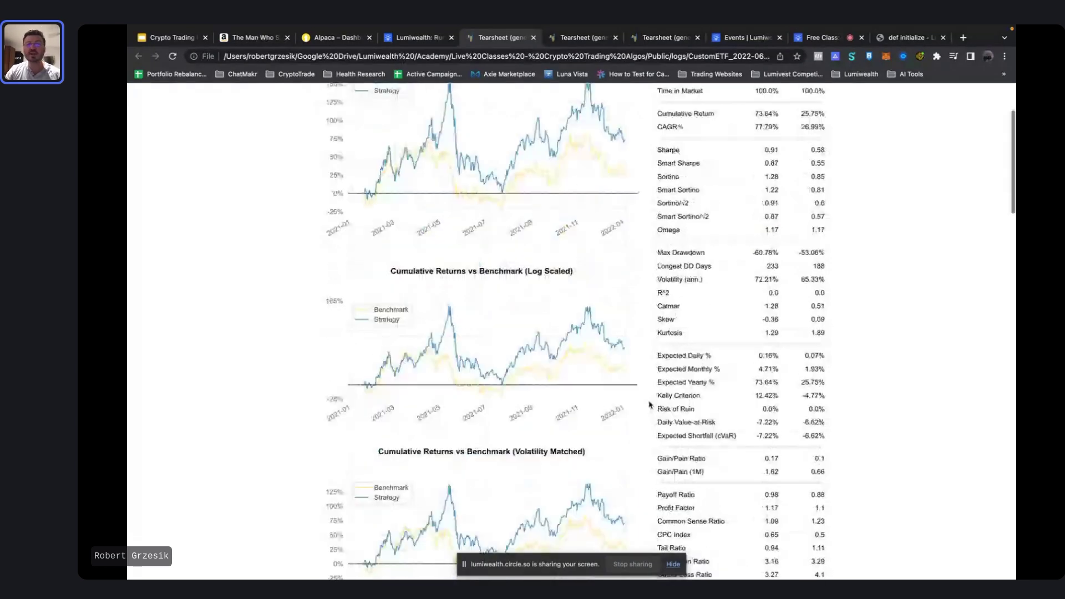
pyautogui.scroll(-2, 650, 406)
pyautogui.scroll(-1, 650, 405)
pyautogui.scroll(-2, 651, 405)
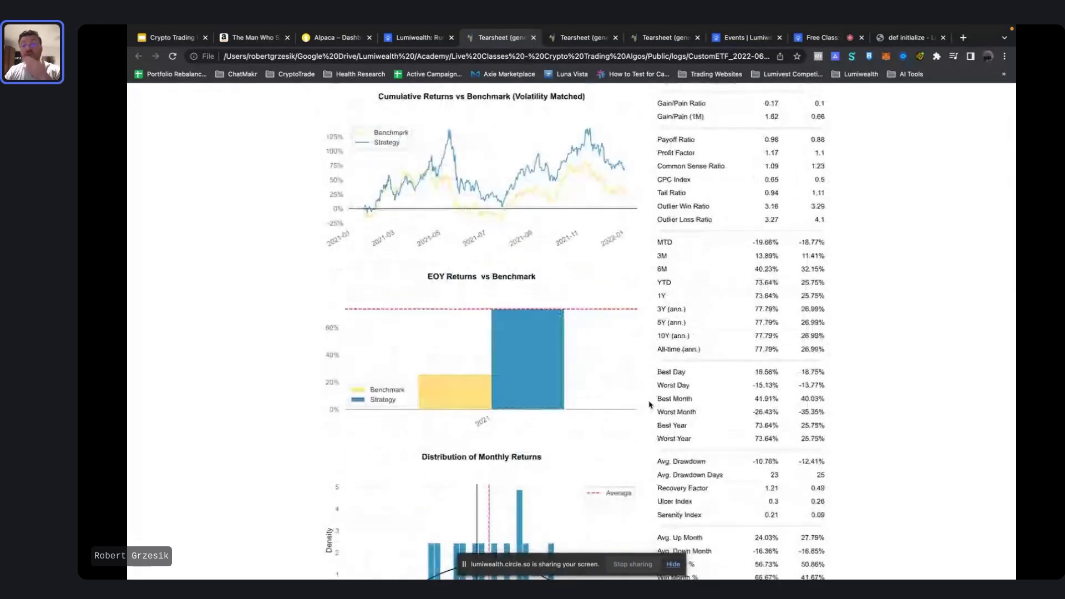
pyautogui.scroll(-2, 650, 406)
pyautogui.scroll(-1, 651, 406)
pyautogui.scroll(-1, 650, 405)
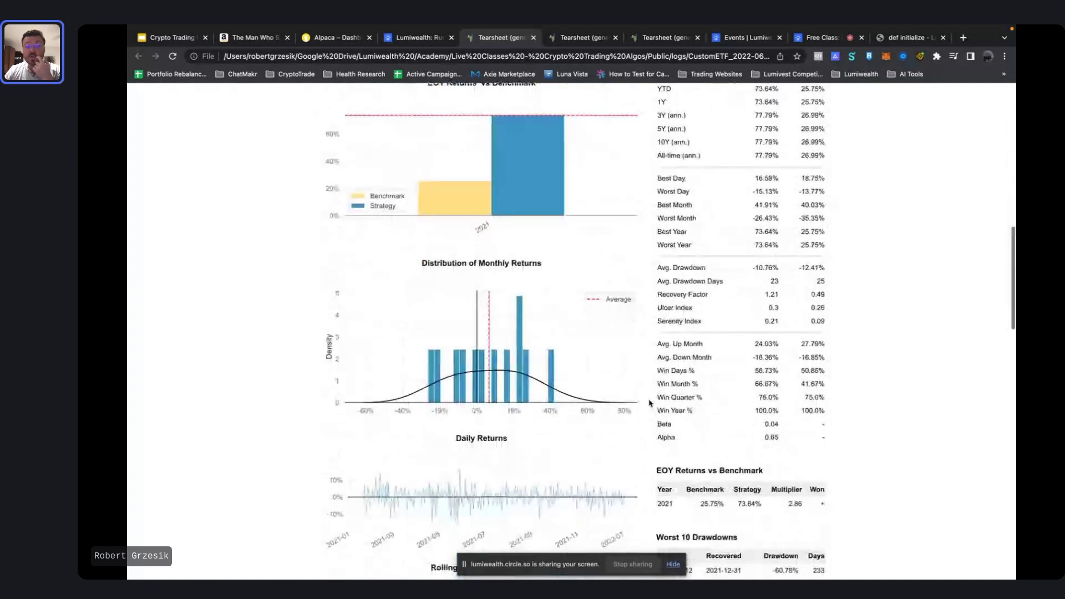
pyautogui.scroll(-1, 635, 378)
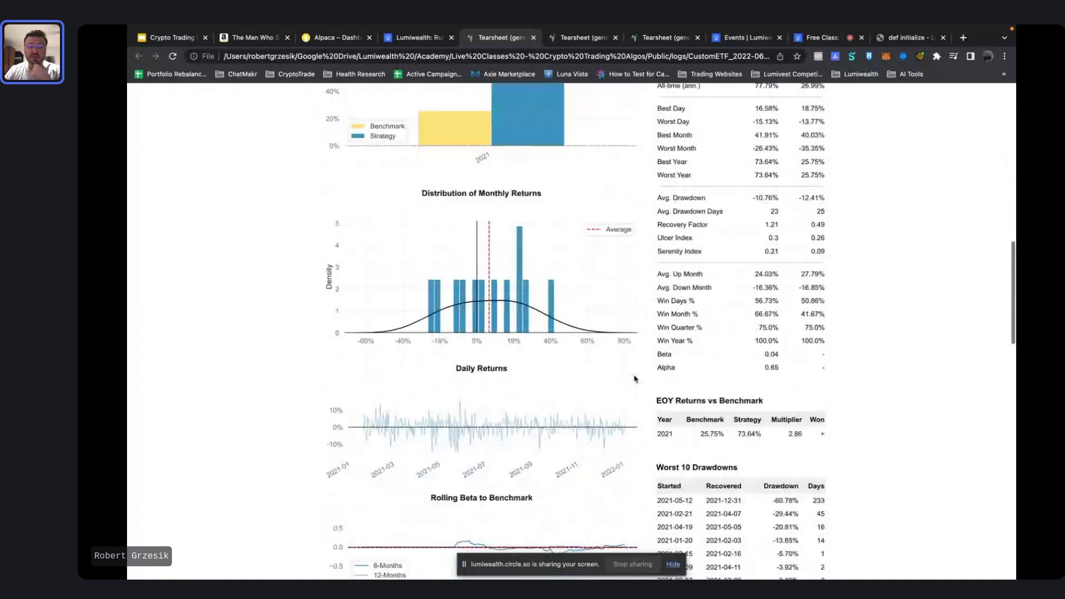
pyautogui.scroll(-1, 635, 379)
pyautogui.scroll(-4, 635, 379)
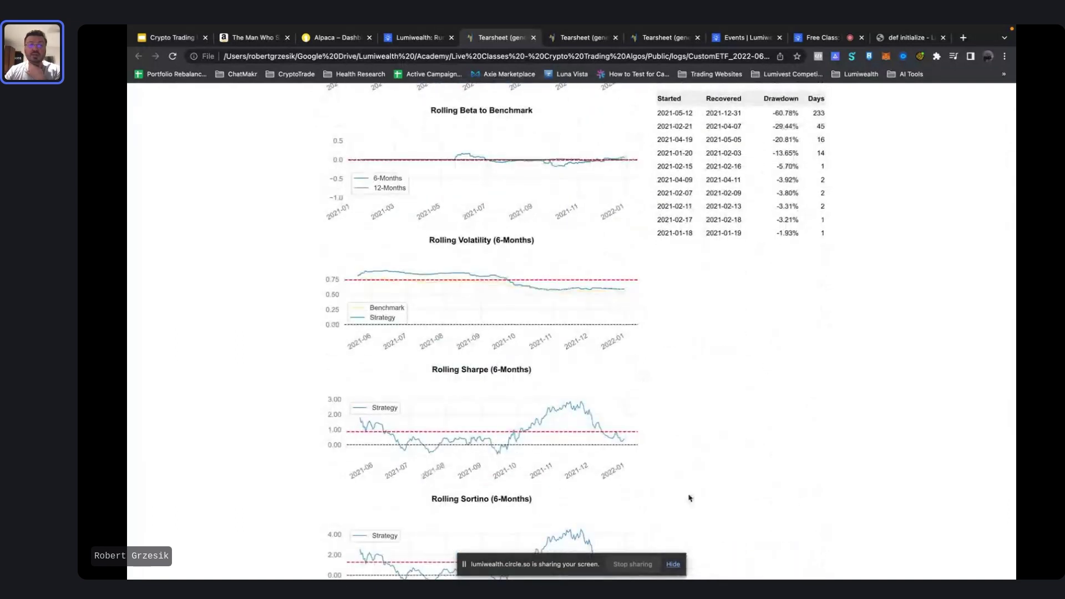
pyautogui.scroll(-1, 690, 497)
pyautogui.scroll(-4, 689, 498)
pyautogui.scroll(-1, 690, 498)
pyautogui.scroll(-1, 690, 498)
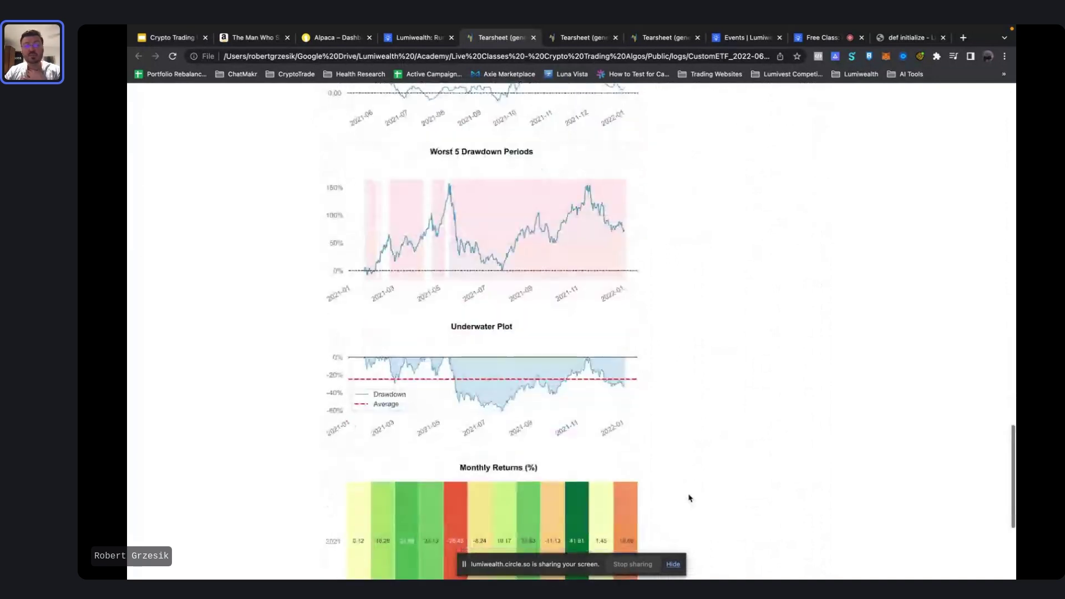
pyautogui.scroll(-2, 689, 497)
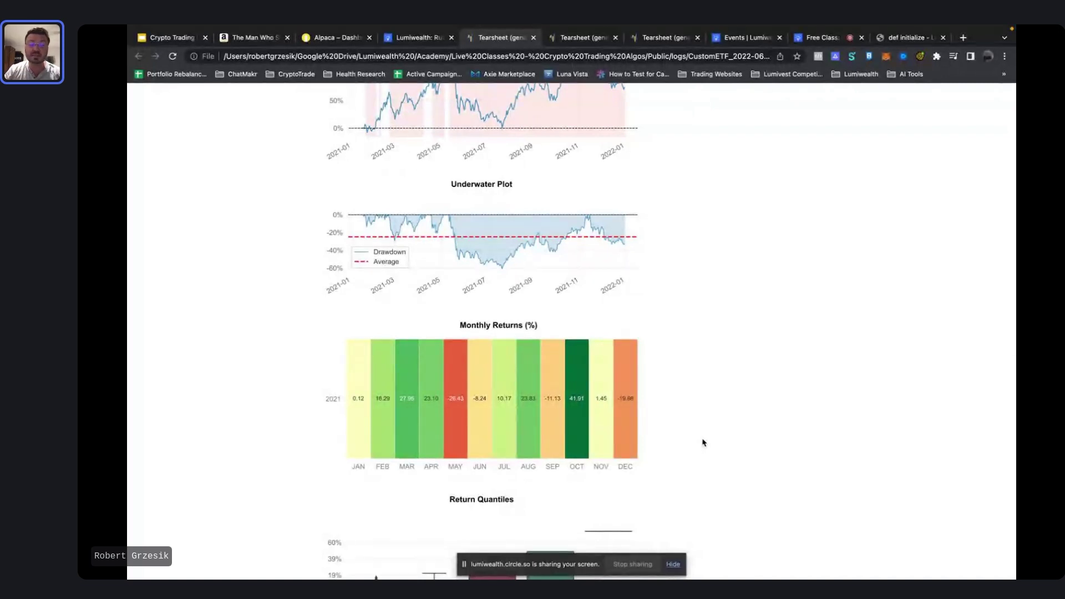
pyautogui.scroll(-2, 657, 468)
pyautogui.scroll(-1, 657, 470)
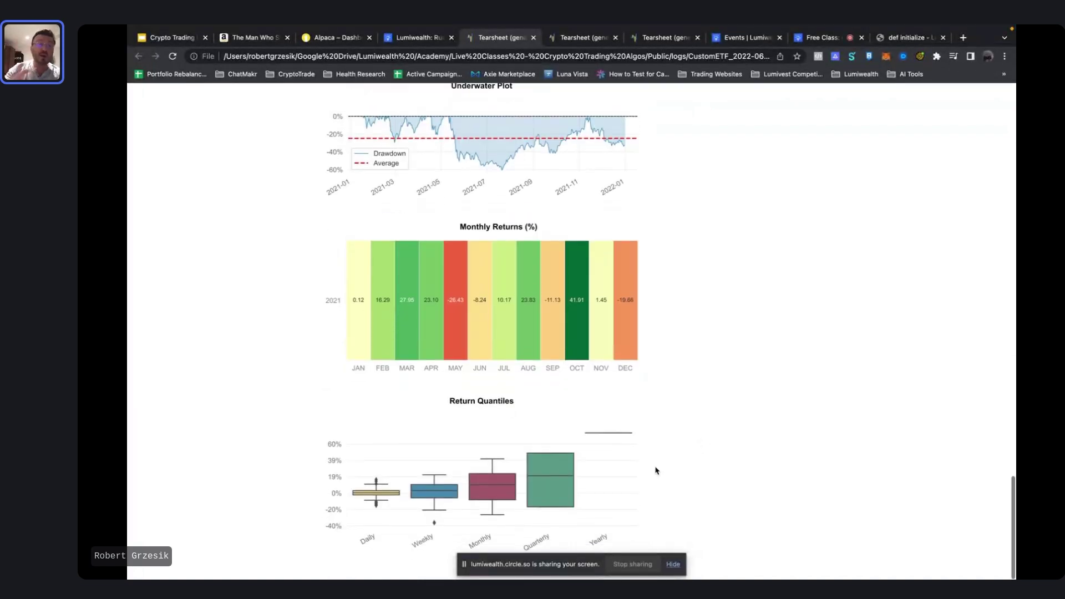
pyautogui.scroll(2, 678, 376)
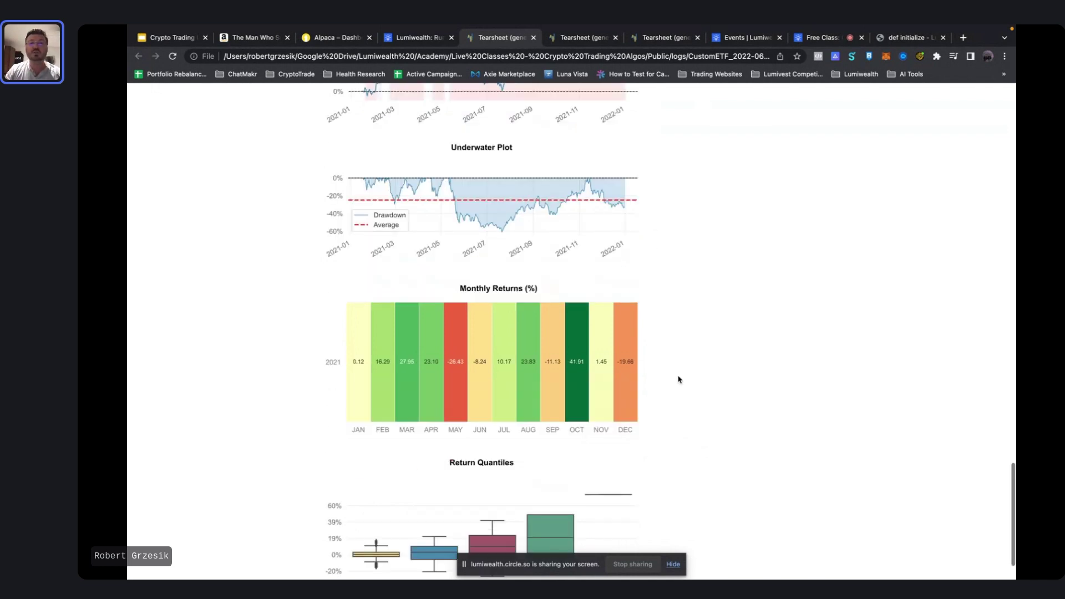
pyautogui.scroll(10, 677, 376)
pyautogui.scroll(5, 677, 376)
pyautogui.scroll(-1, 677, 377)
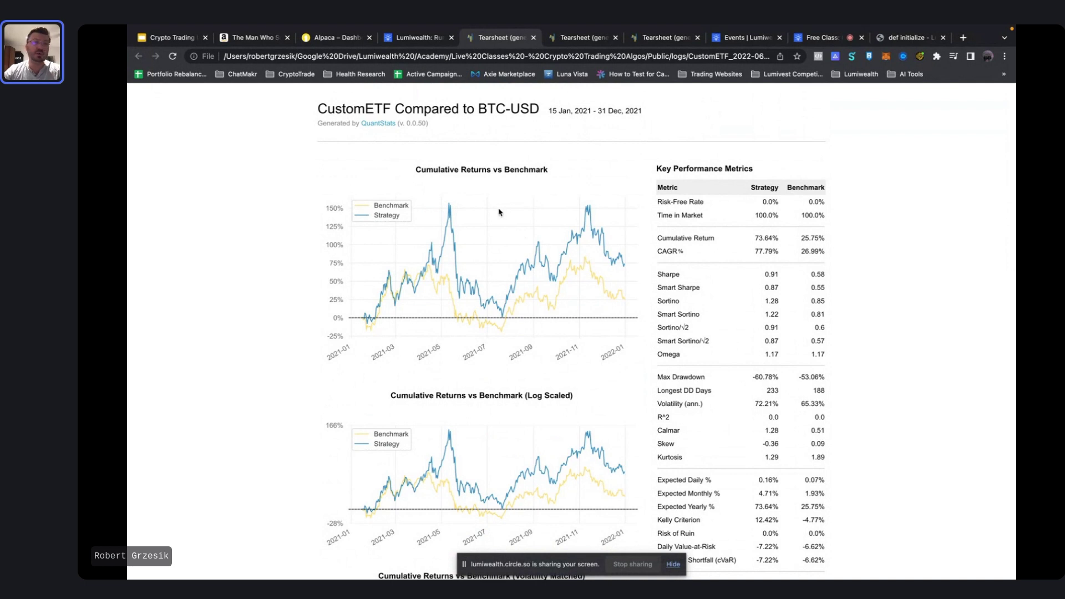
# Go to My Strategies in the Lumiwealth Strategy Marketplace
pyautogui.click(427, 39)
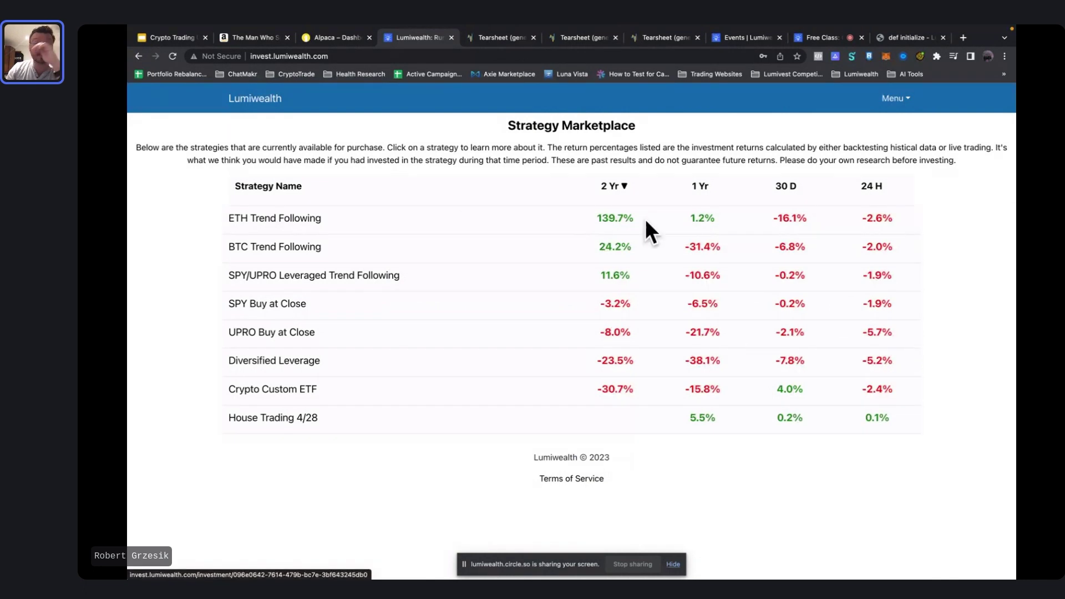
pyautogui.click(900, 101)
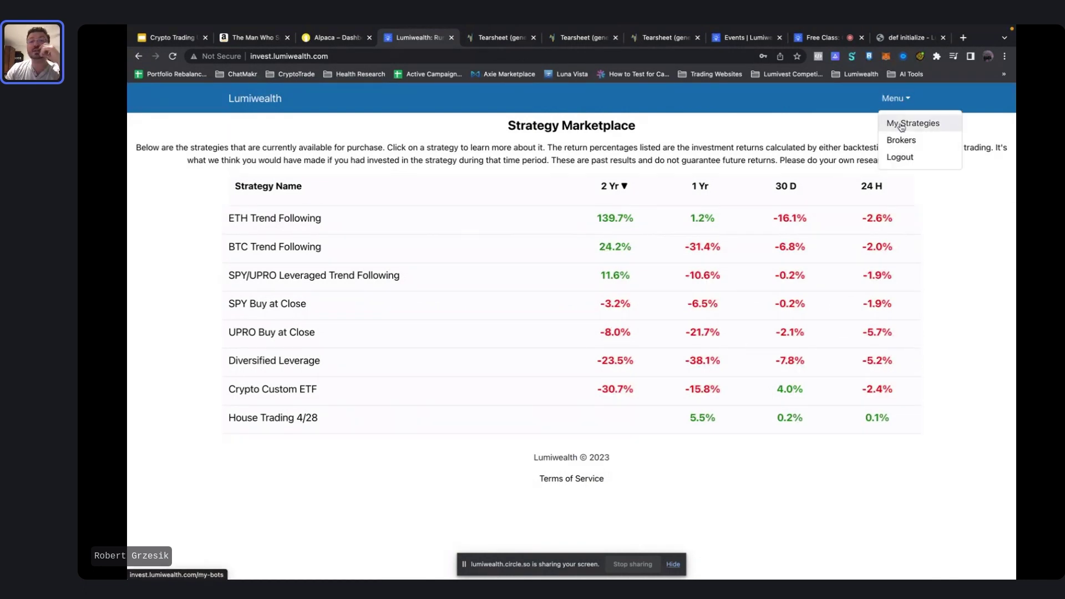
pyautogui.click(900, 125)
# Sort the strategies by equity and open the Crypto Custom ETF Coral bot
pyautogui.click(584, 175)
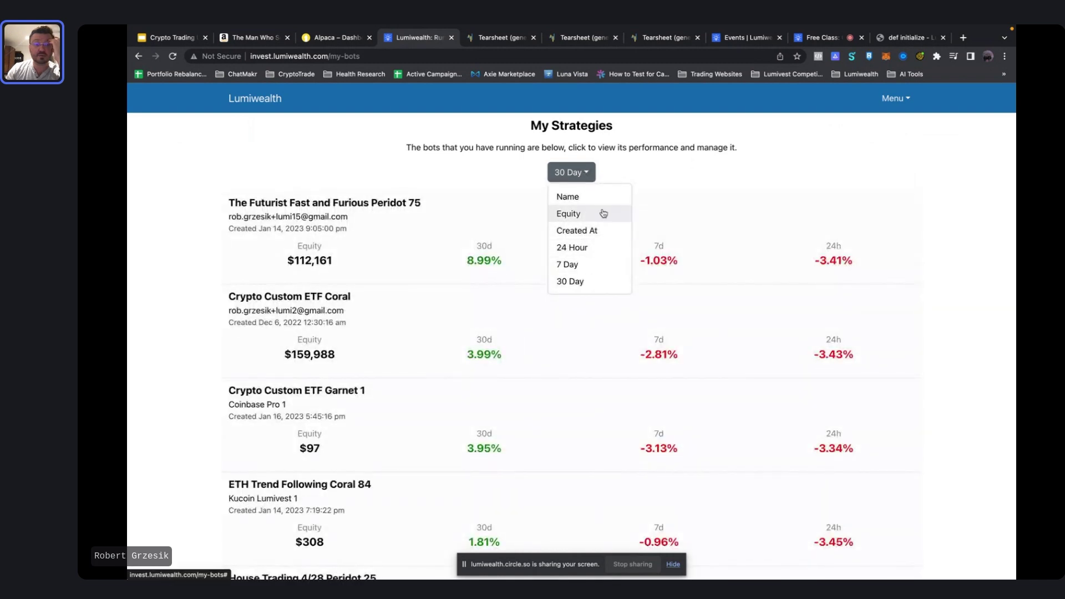
pyautogui.click(586, 214)
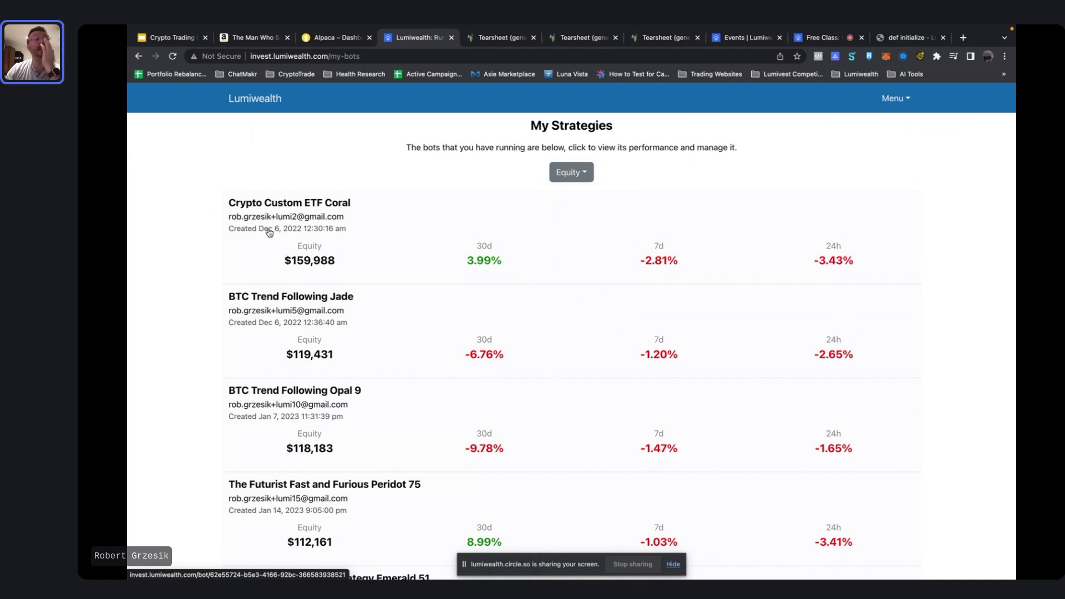
pyautogui.click(329, 243)
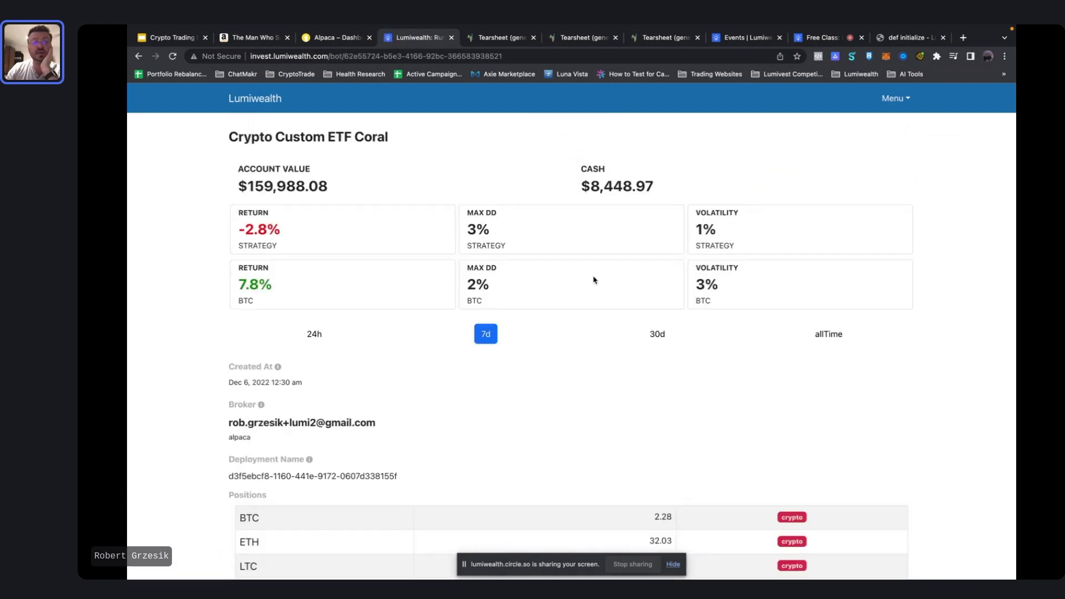
pyautogui.scroll(-3, 635, 306)
pyautogui.scroll(1, 634, 307)
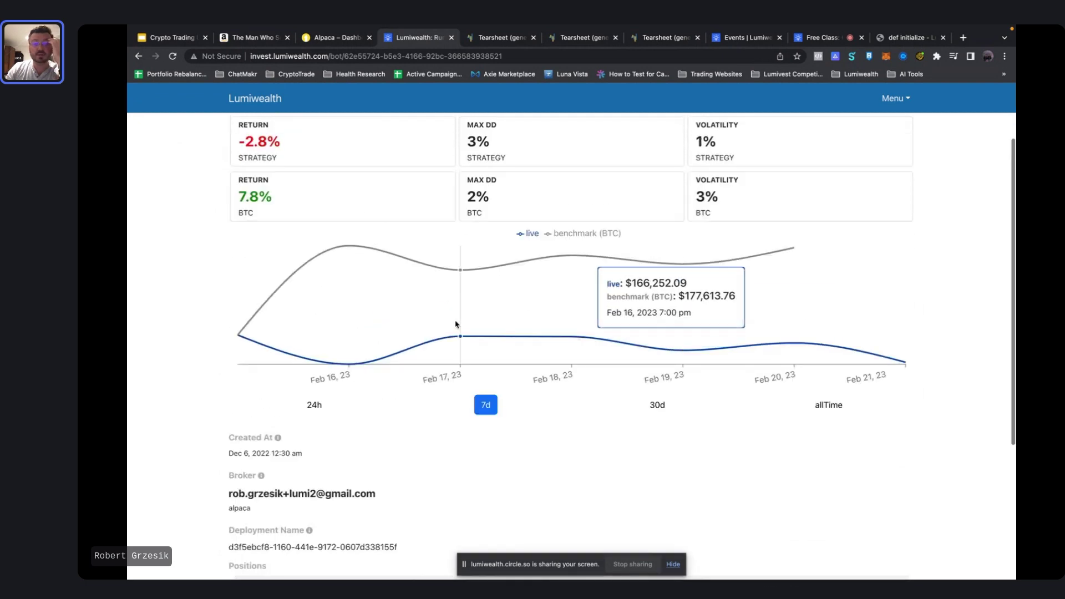
# Show the Crypto Custom ETF Coral bot's 30-day performance, then go back to My Strategies
pyautogui.click(651, 409)
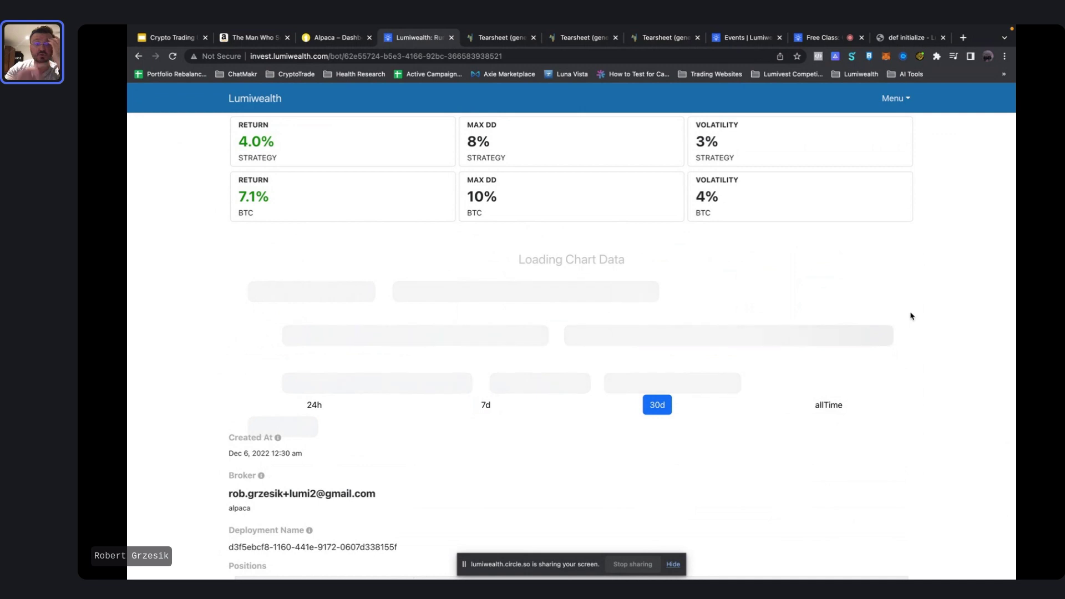
pyautogui.scroll(2, 891, 229)
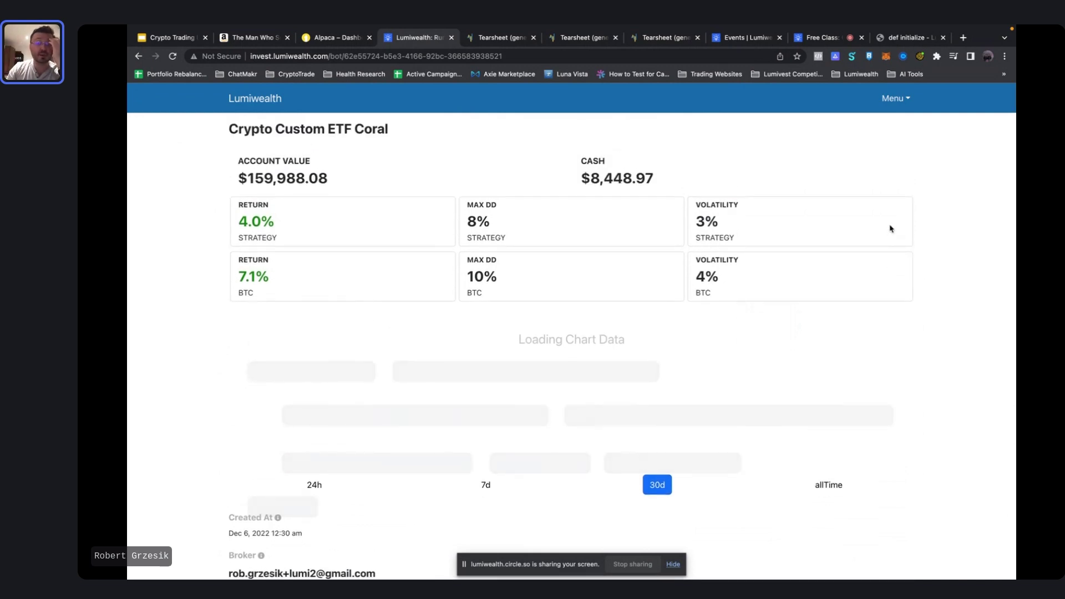
pyautogui.scroll(-1, 941, 322)
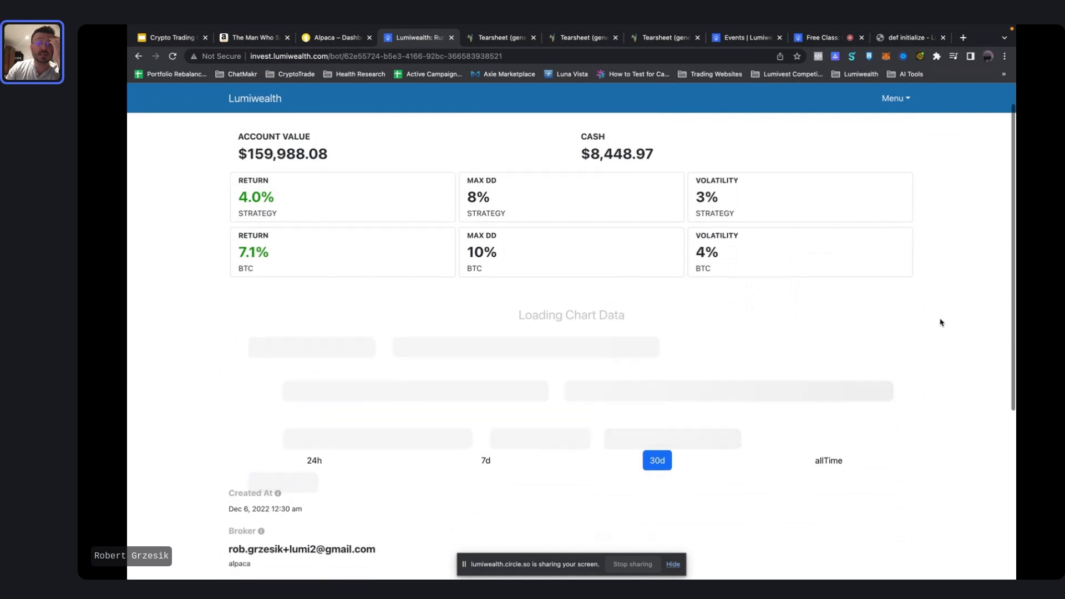
pyautogui.scroll(-1, 941, 322)
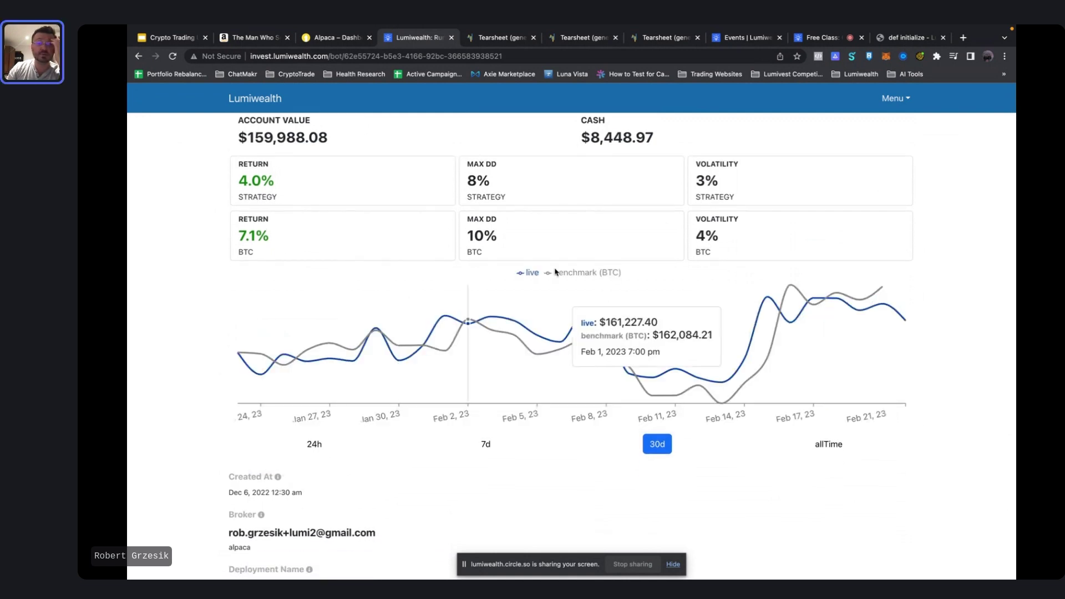
pyautogui.hotkey('alt', 'Left')
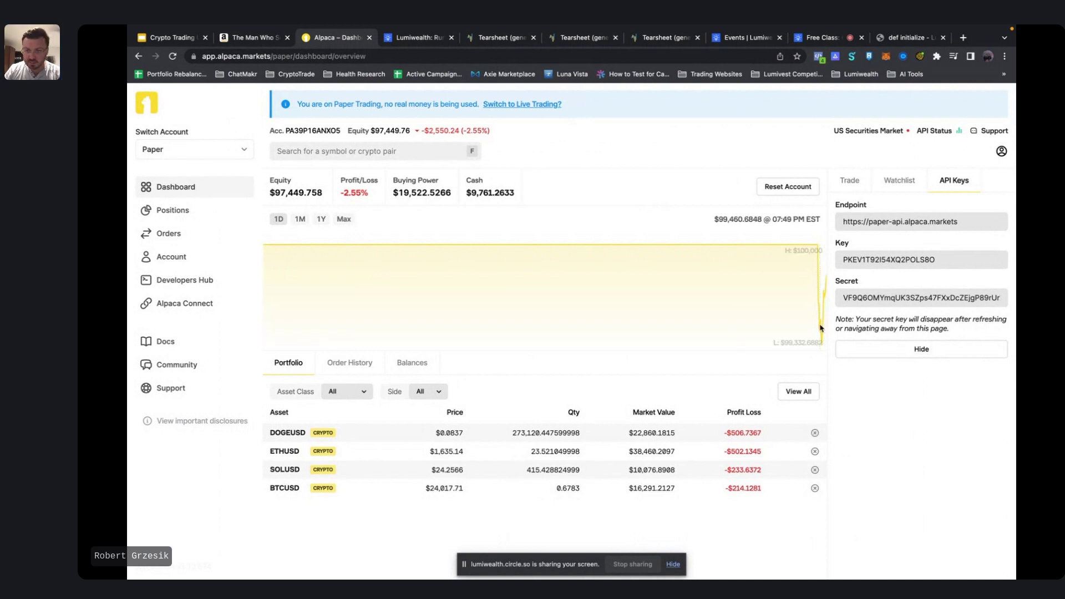
# Liquidate the DOGEUSD, SOLUSD, ETHUSD and BTCUSD positions in the Alpaca paper account
pyautogui.click(815, 433)
pyautogui.click(639, 305)
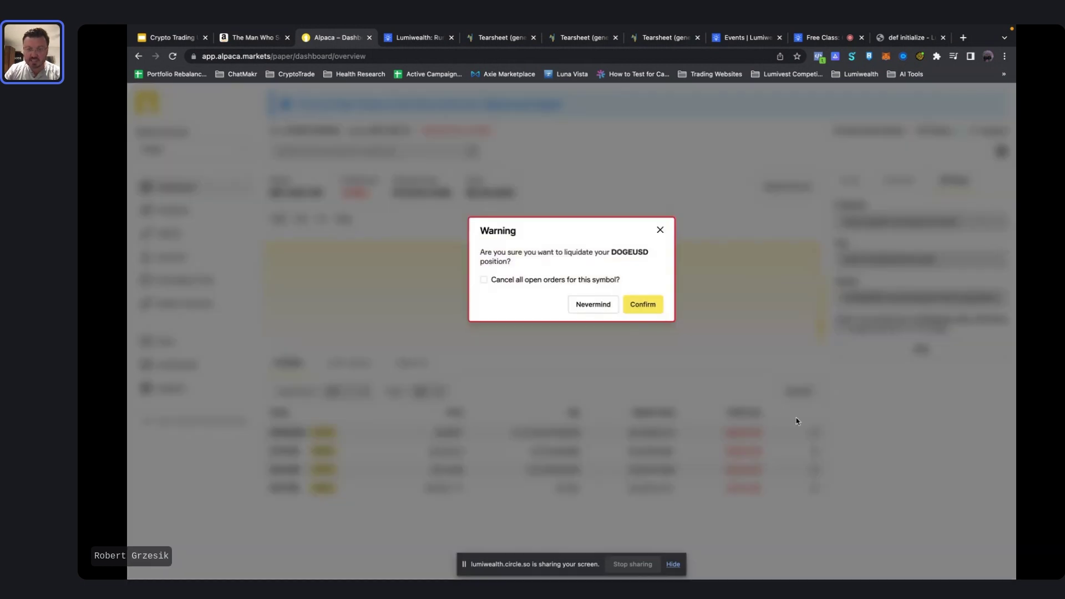
pyautogui.click(815, 451)
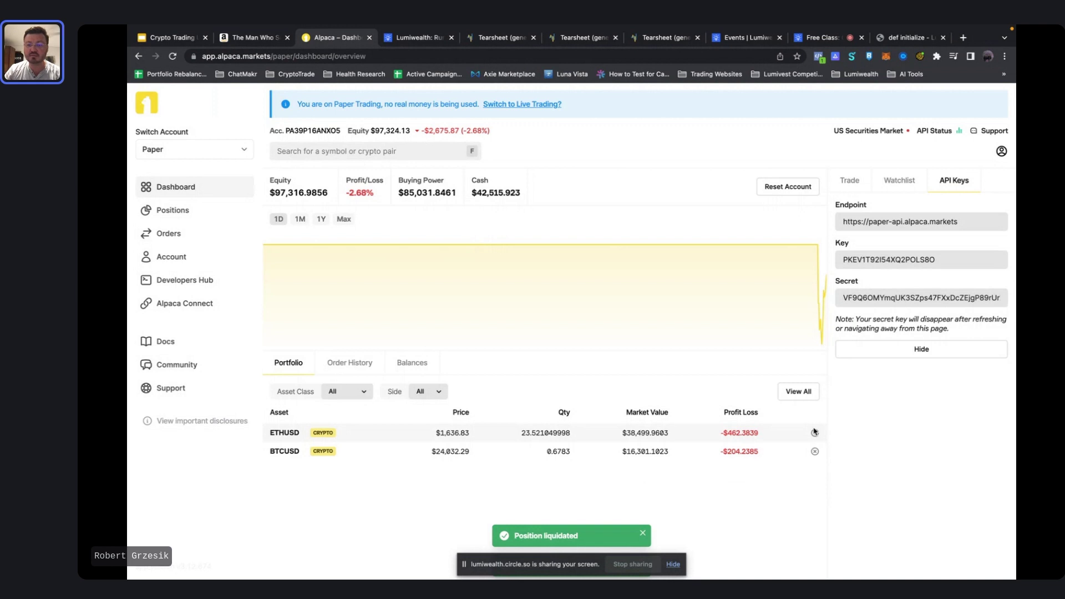
pyautogui.click(814, 432)
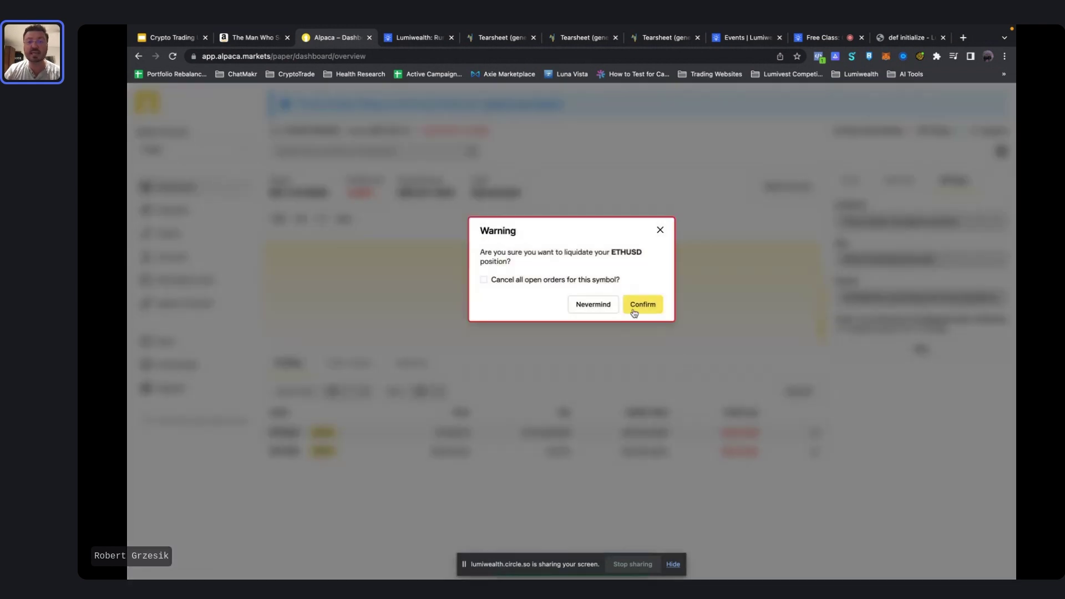
pyautogui.click(634, 305)
pyautogui.click(815, 433)
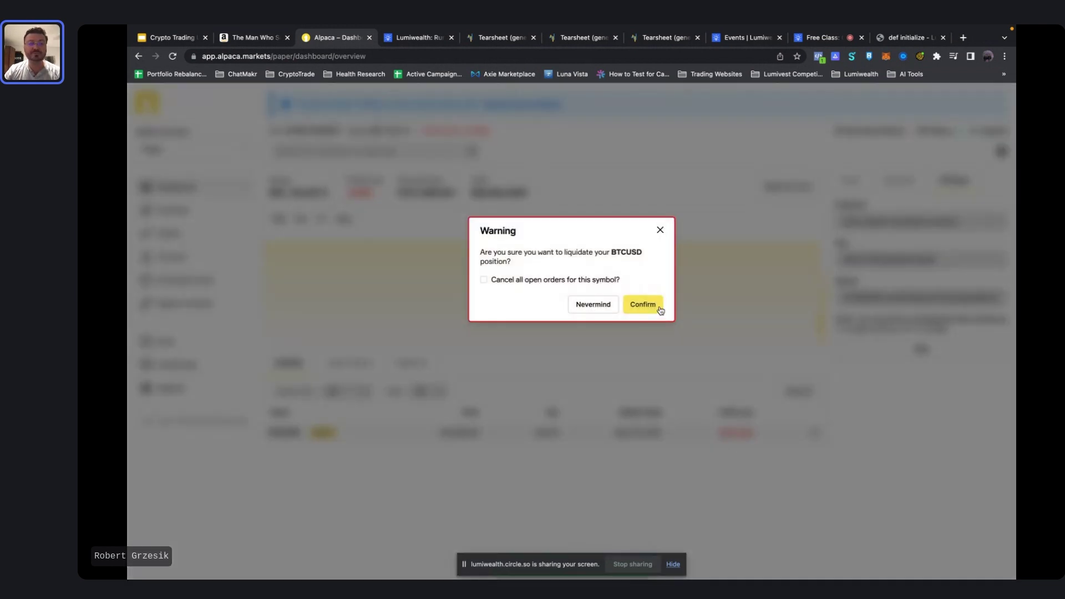
pyautogui.click(660, 308)
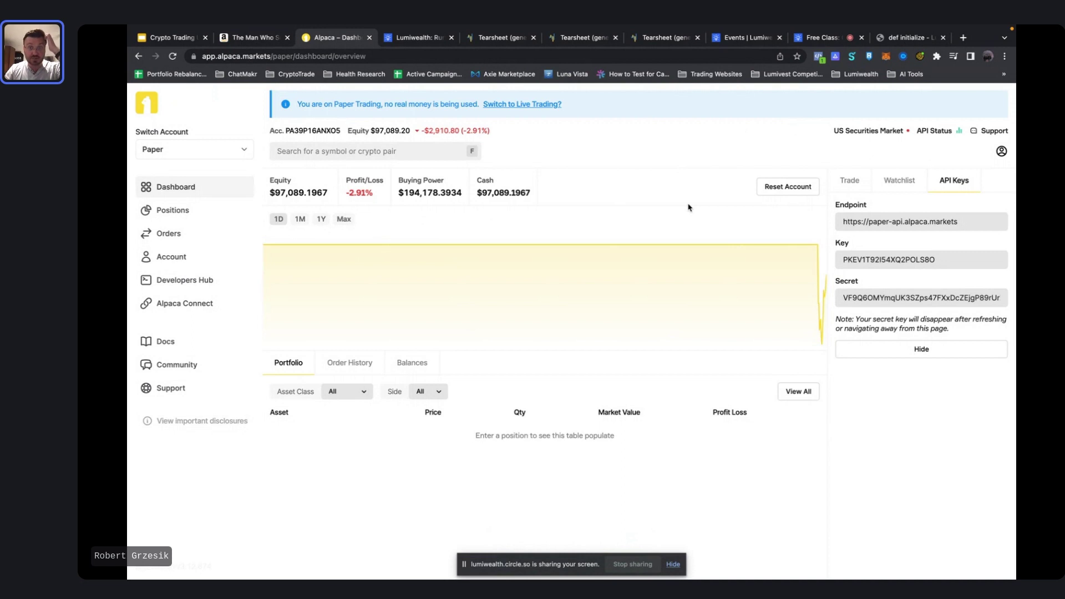
pyautogui.hotkey('ctrl', 'Right')
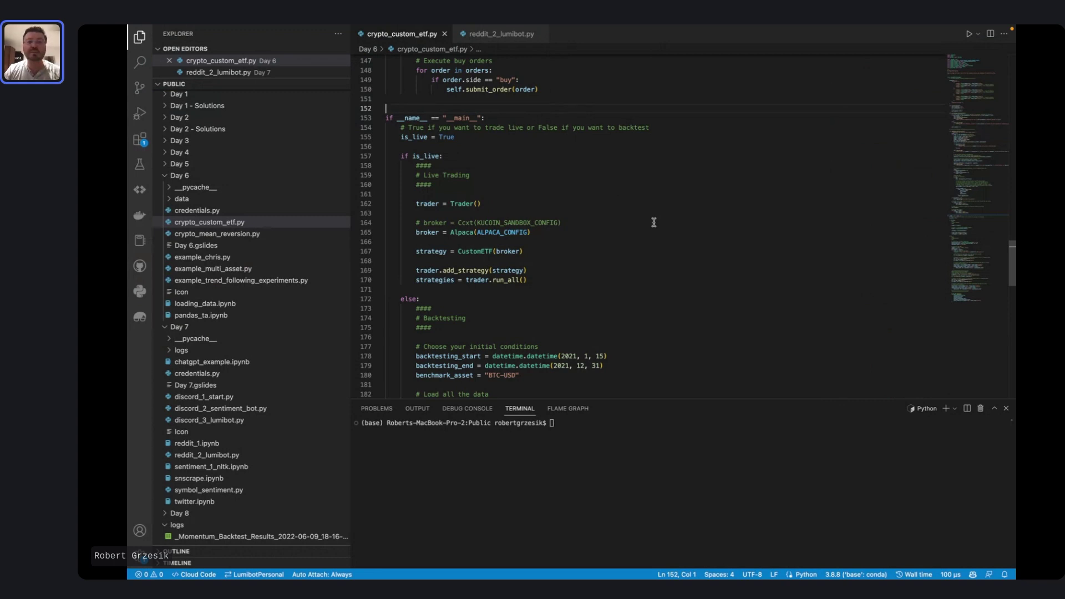
pyautogui.scroll(3, 654, 223)
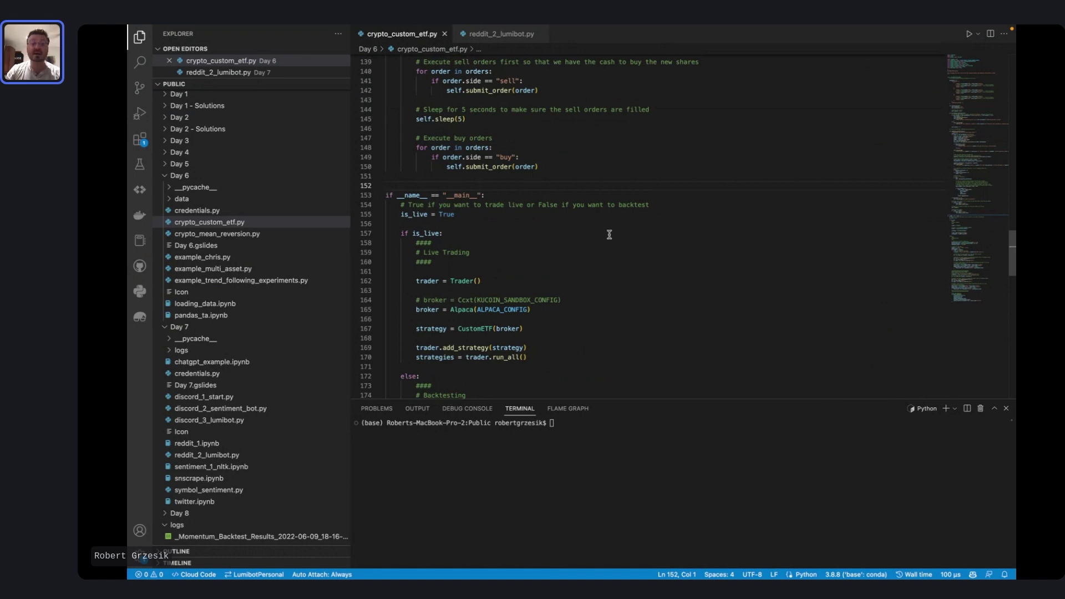
pyautogui.scroll(-3, 620, 339)
pyautogui.scroll(4, 621, 339)
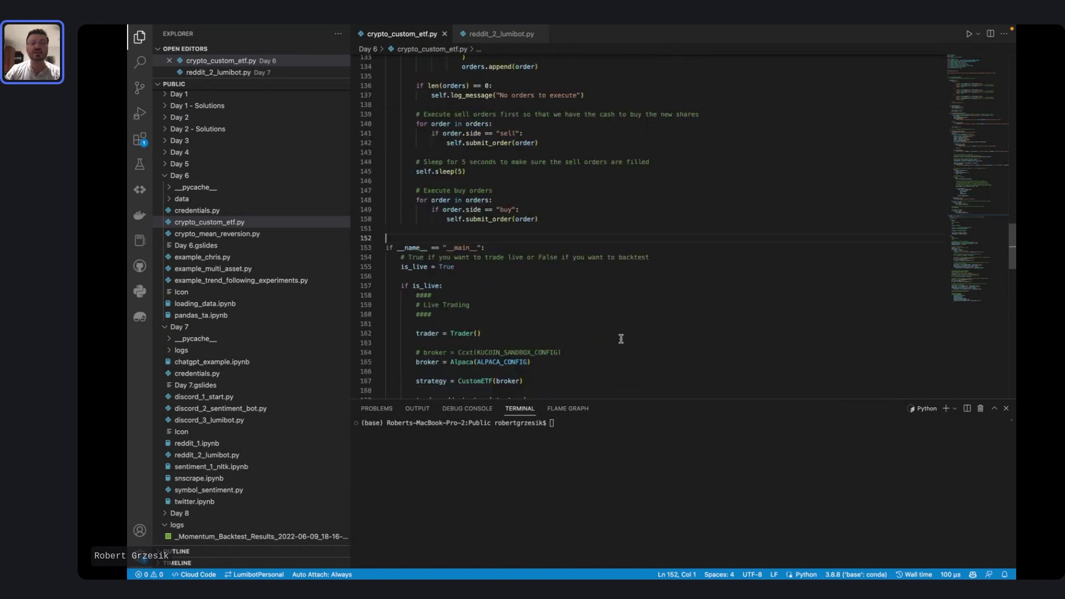
pyautogui.scroll(15, 620, 336)
pyautogui.scroll(20, 620, 337)
pyautogui.scroll(5, 583, 324)
pyautogui.scroll(-4, 548, 313)
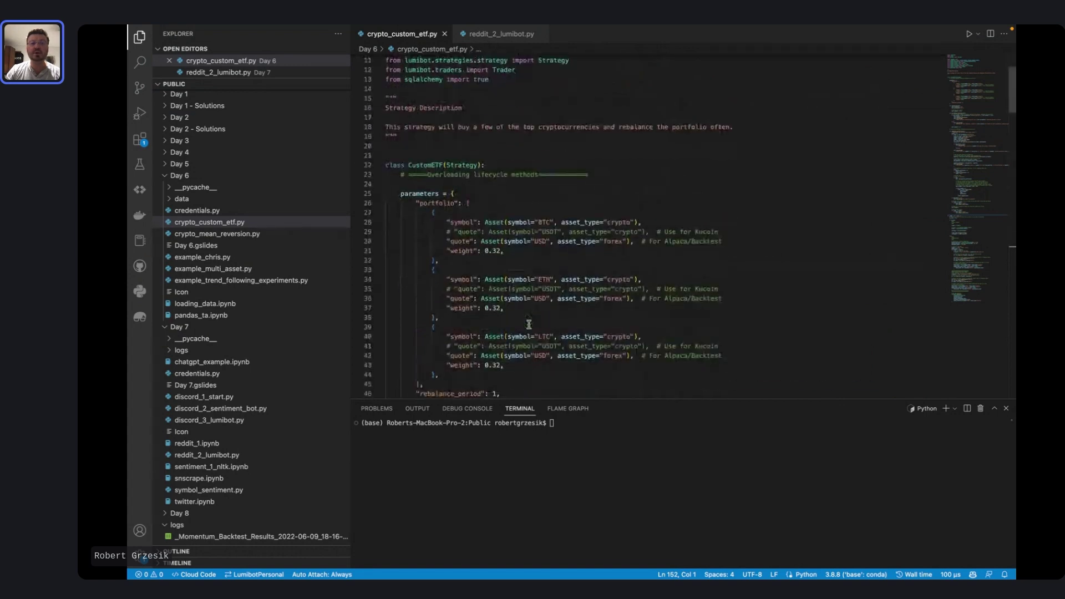
# Review the 0.32 BTC, ETH and LTC weights in crypto_custom_etf.py and run the script
pyautogui.moveTo(484, 252); pyautogui.dragTo(503, 252)
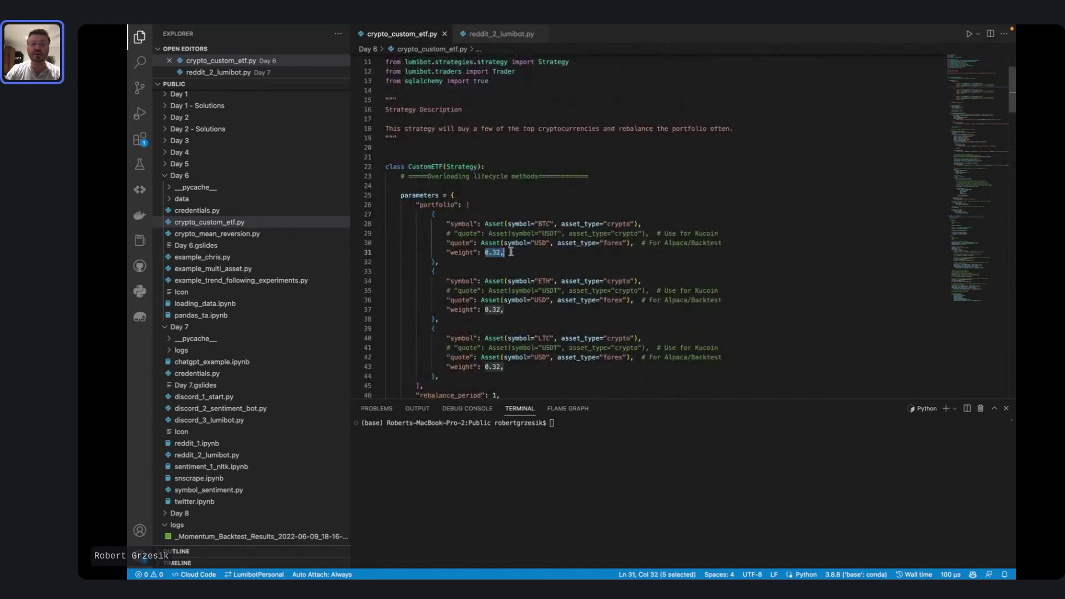
pyautogui.moveTo(481, 309); pyautogui.dragTo(503, 309)
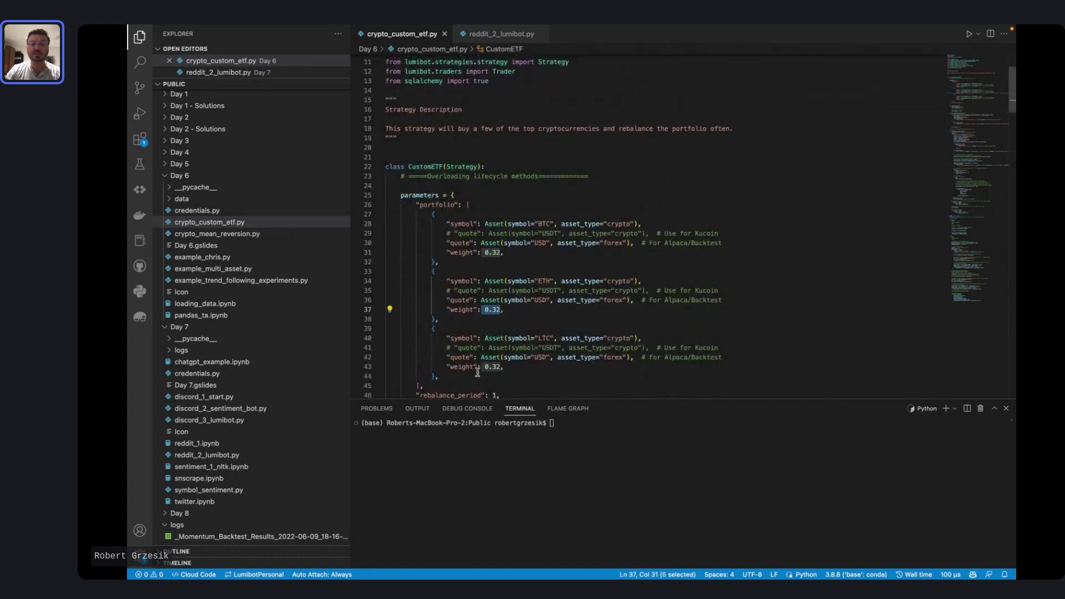
pyautogui.moveTo(480, 367); pyautogui.dragTo(505, 366)
pyautogui.scroll(-4, 536, 373)
pyautogui.scroll(-20, 534, 375)
pyautogui.scroll(10, 533, 375)
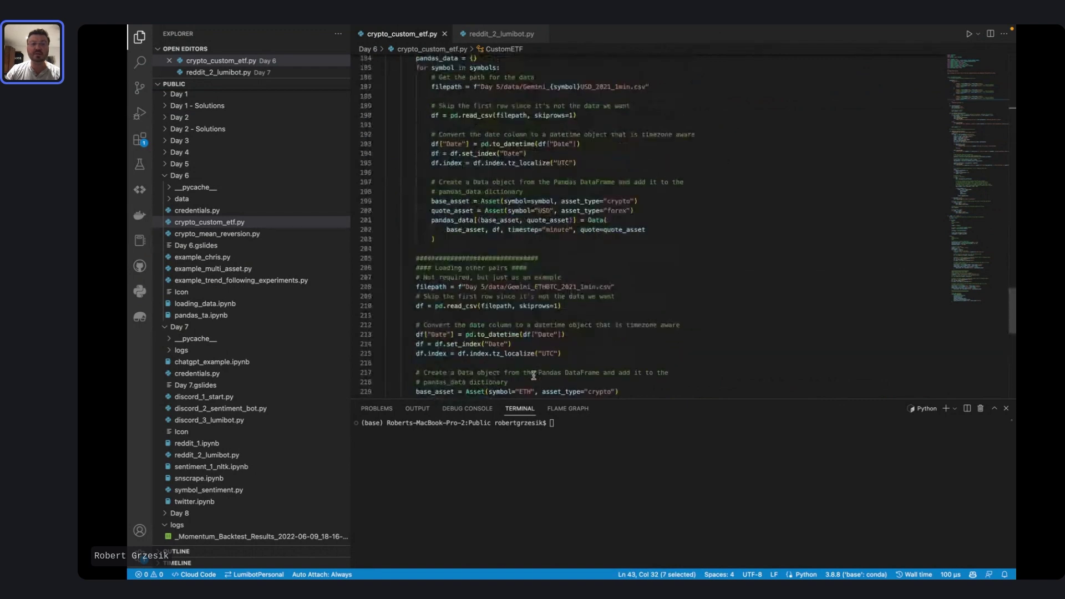
pyautogui.scroll(8, 533, 375)
pyautogui.scroll(4, 534, 375)
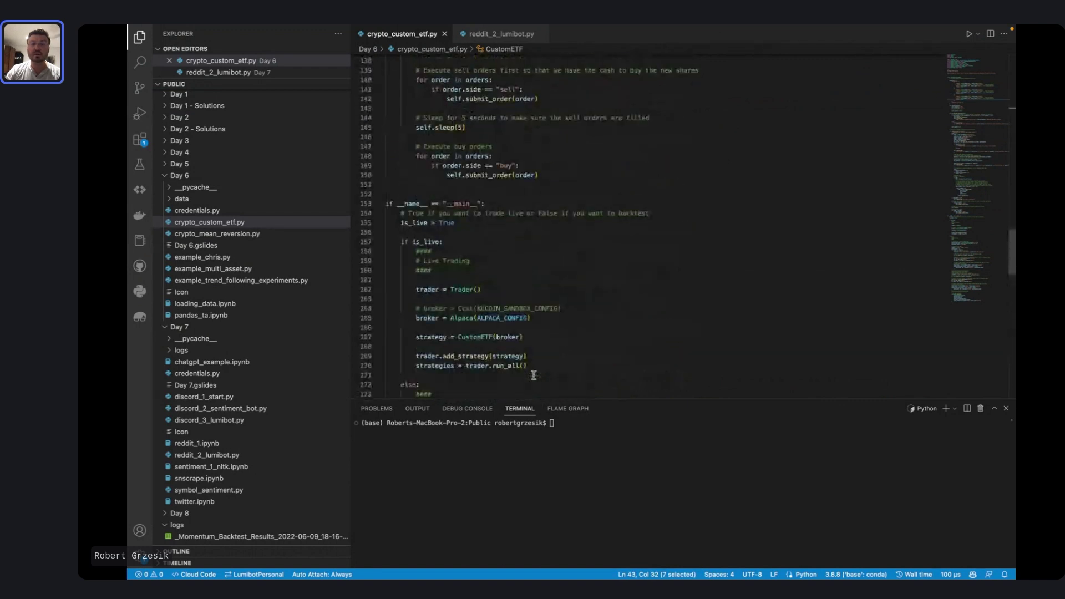
pyautogui.click(971, 35)
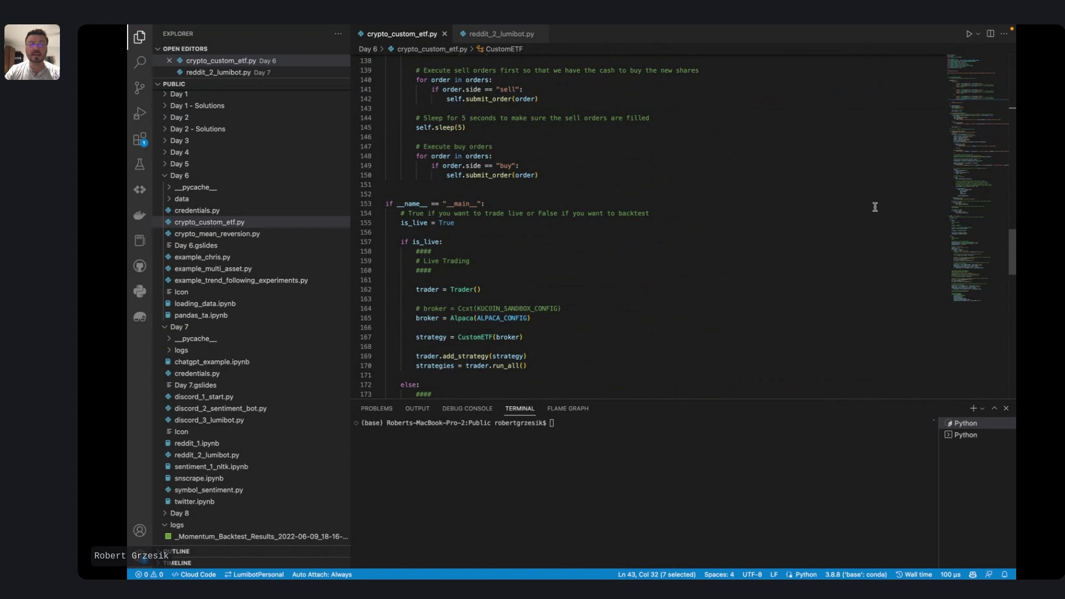
pyautogui.press('super+Tab')
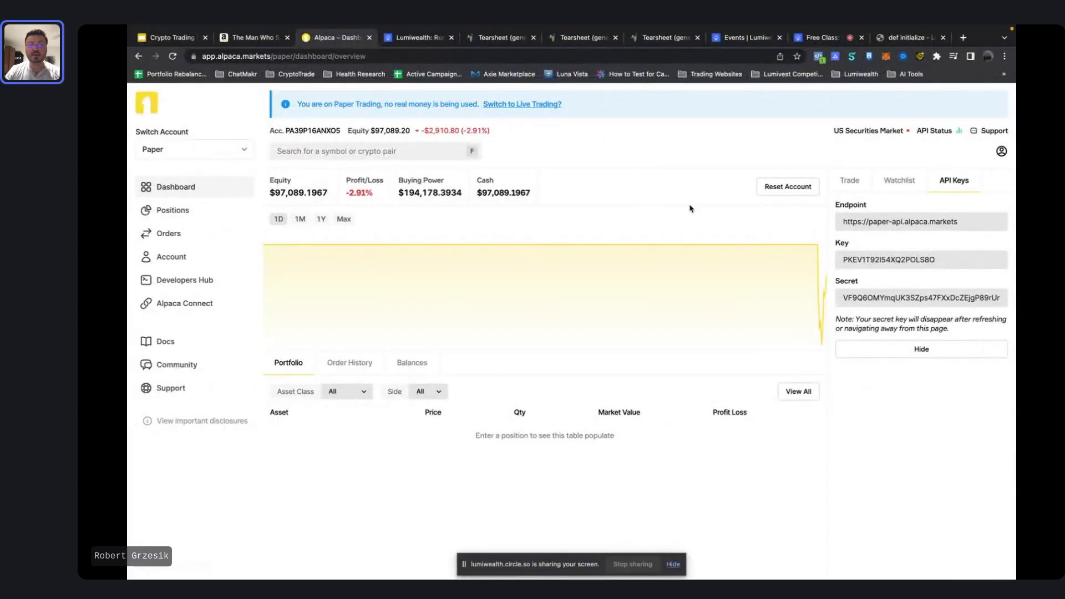
# Review the new ETHUSD, BTCUSD and LTCUSD positions, about $31,000 each, in Alpaca
pyautogui.hotkey('ctrl', 'Right')
pyautogui.hotkey('ctrl', 'Left')
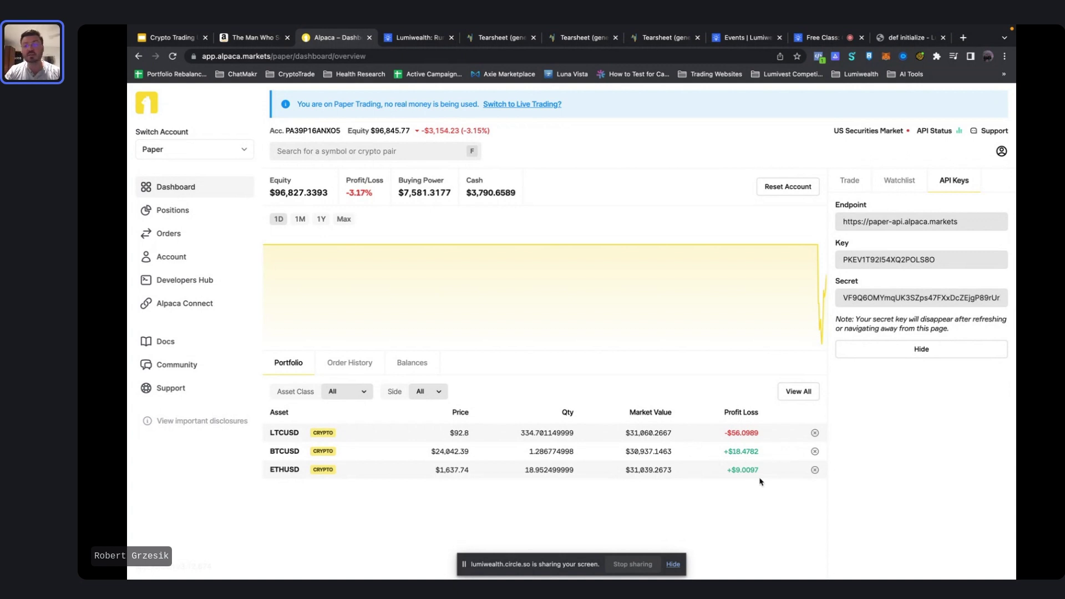
pyautogui.moveTo(723, 451)
pyautogui.mouseDown()
pyautogui.moveTo(761, 451)
pyautogui.moveTo(774, 472)
pyautogui.mouseUp()
pyautogui.click(767, 508)
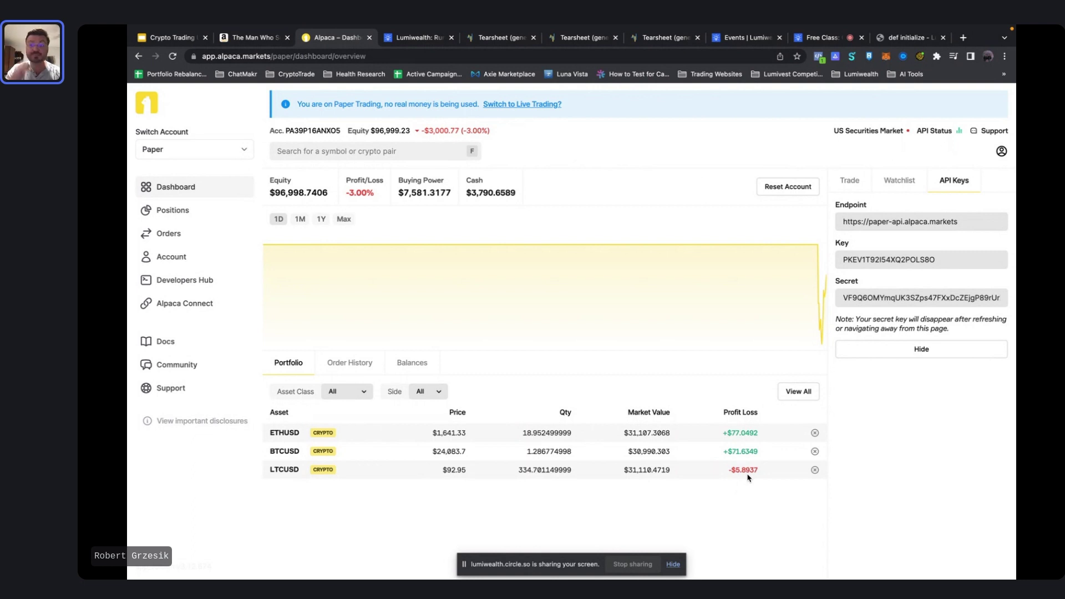
pyautogui.click(173, 38)
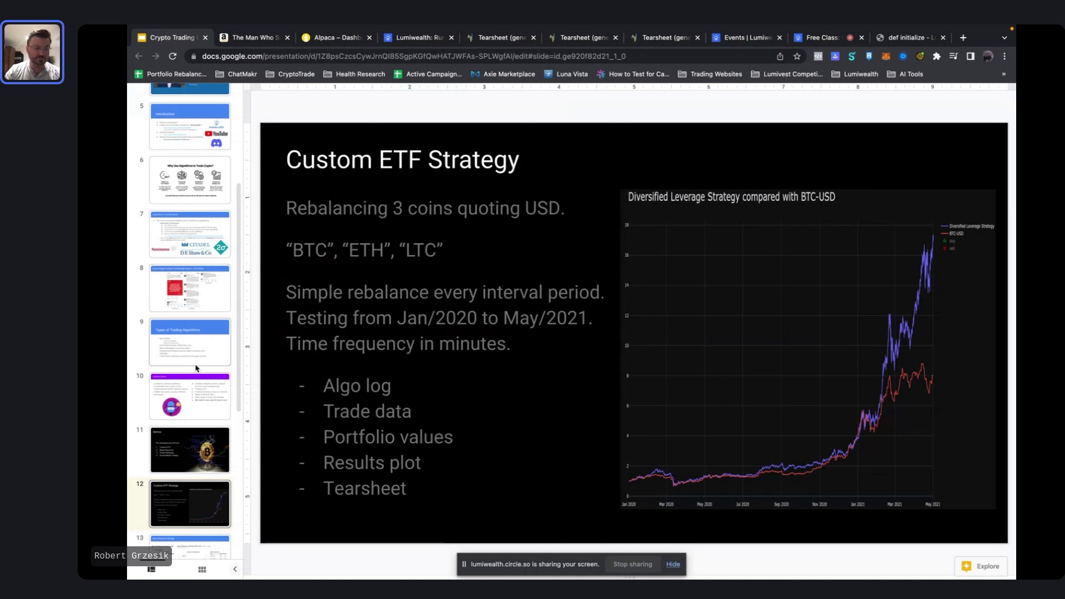
pyautogui.scroll(-2, 197, 368)
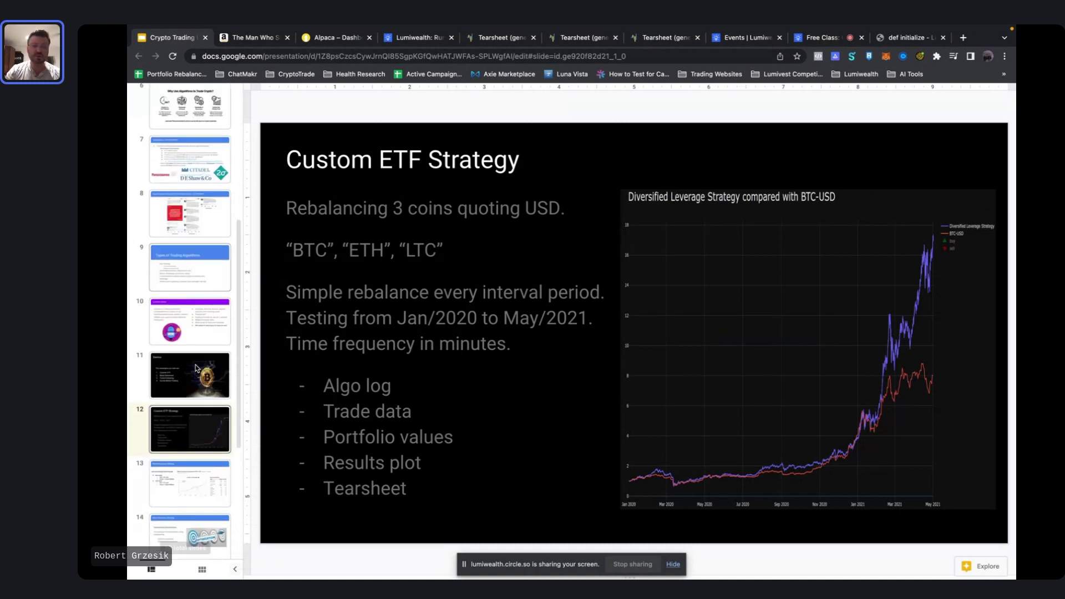